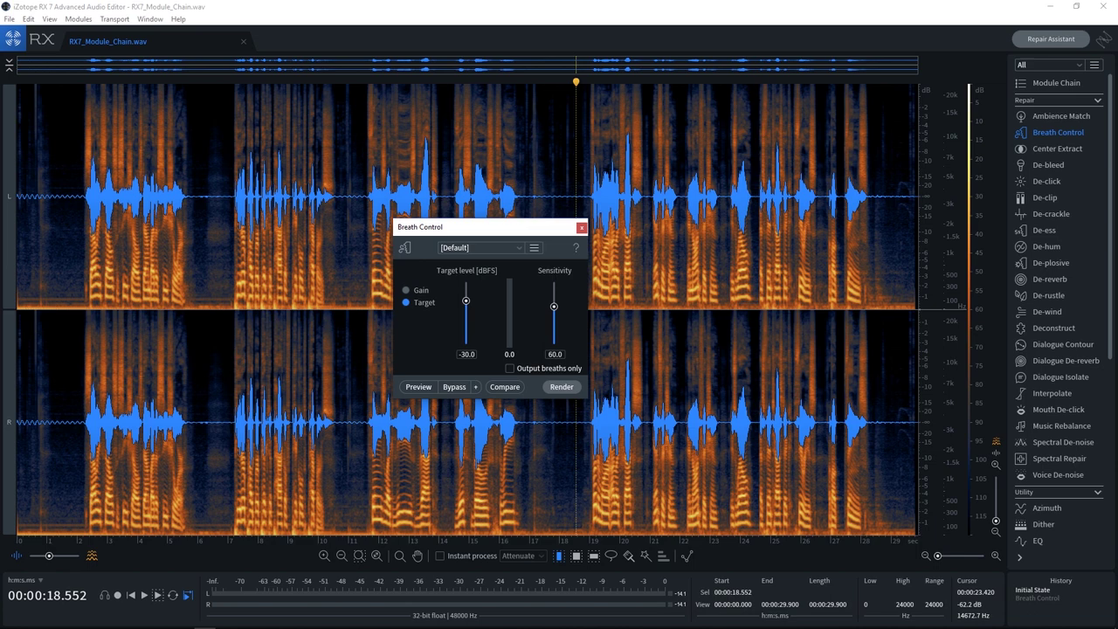
Move the Breath Control window left and select the breath from 16.770 to 18.778 s.
drag(436, 229, 272, 234)
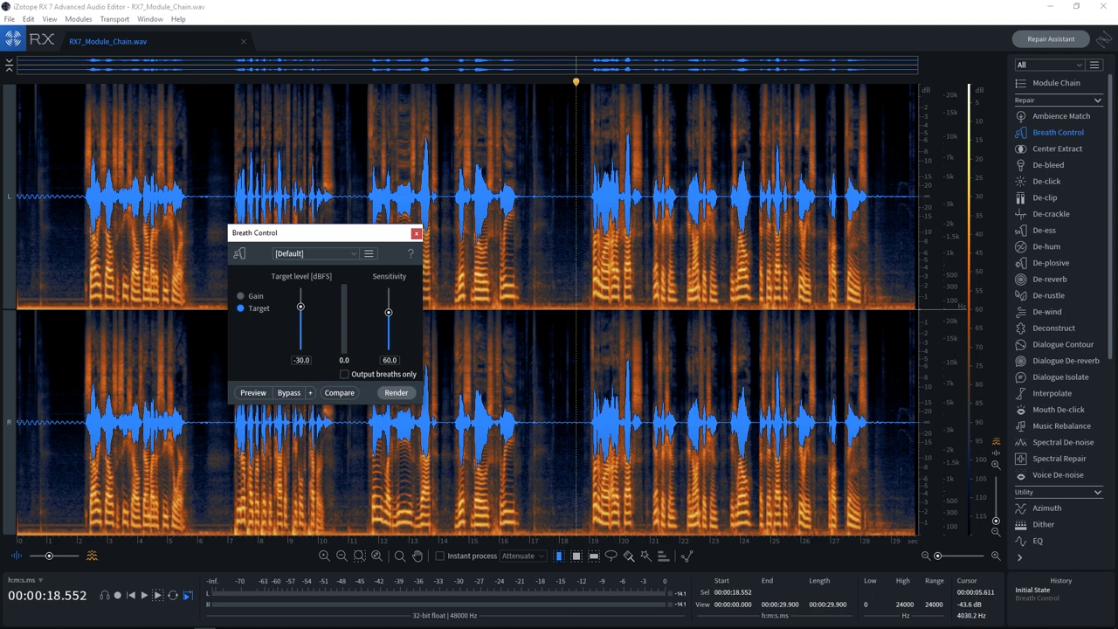
click(198, 174)
click(335, 201)
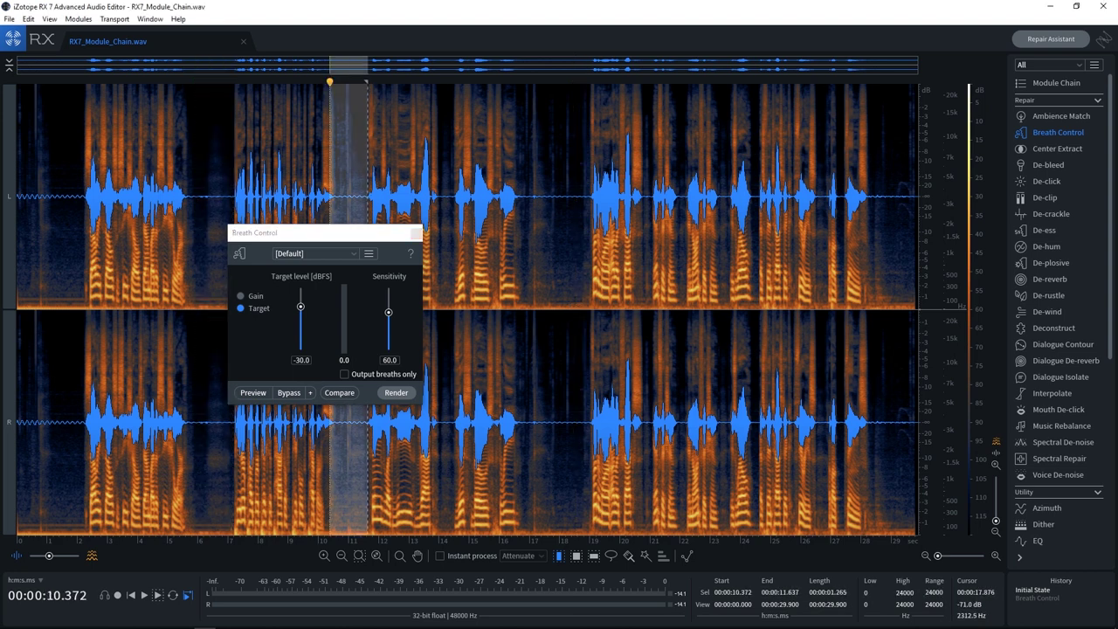
click(523, 212)
drag(522, 212, 583, 220)
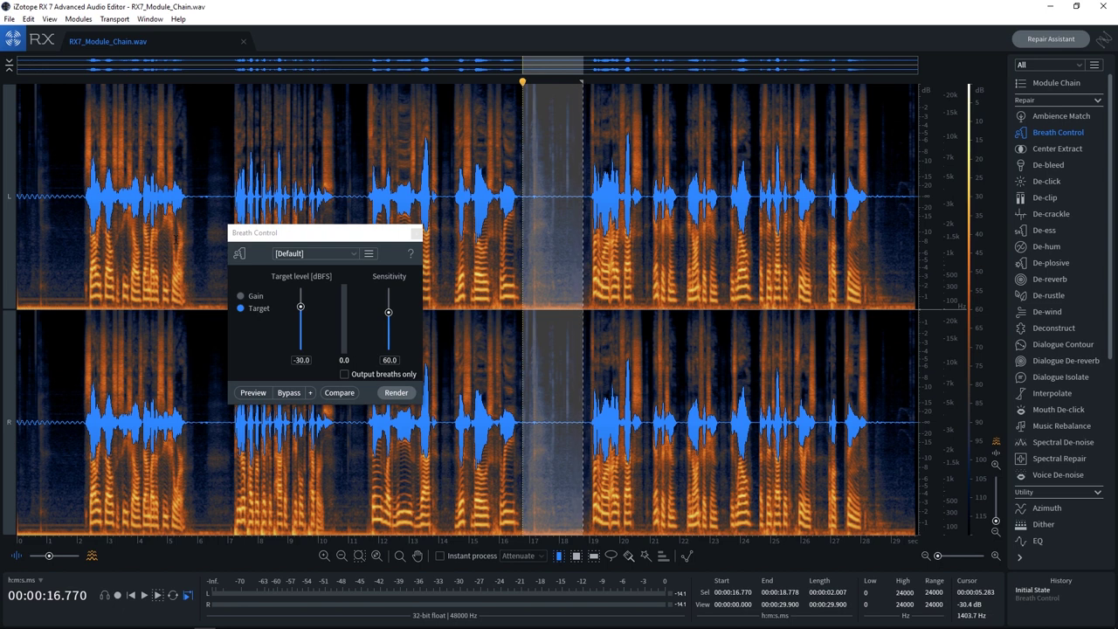
Clear the selection near 4.5 s and enable 'Output breaths only' in Breath Control.
click(344, 374)
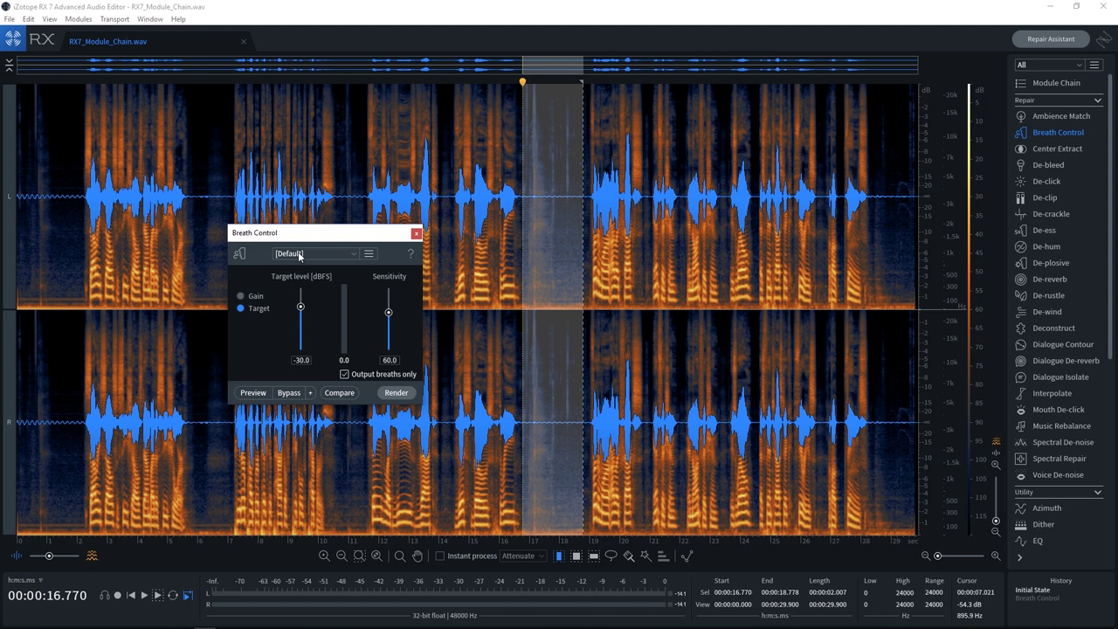
key(space)
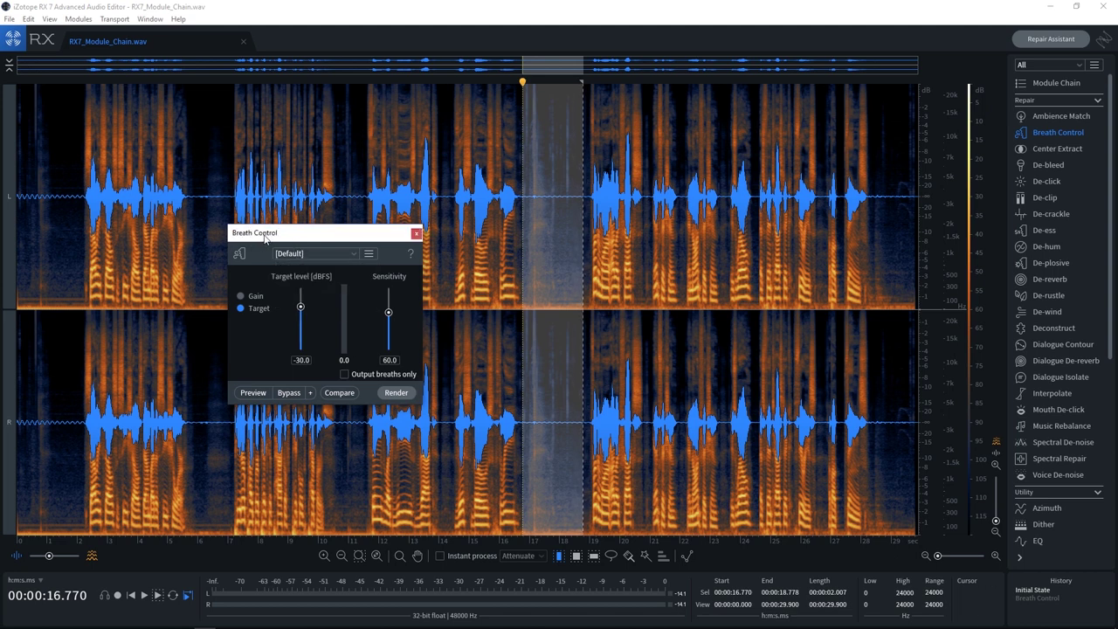
drag(264, 238, 300, 247)
click(152, 358)
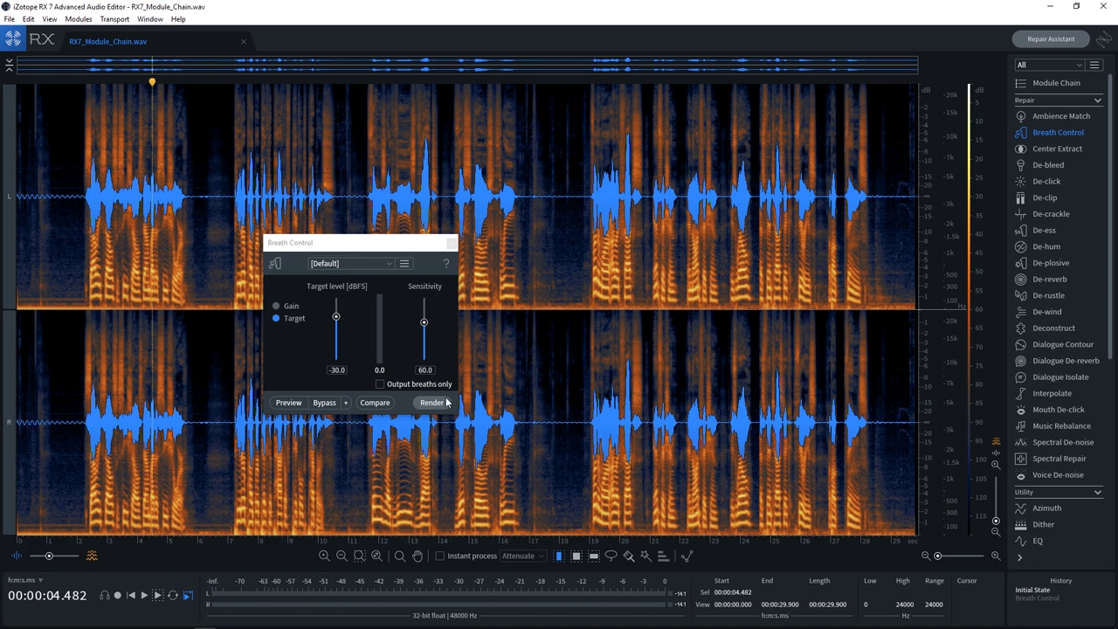
click(380, 385)
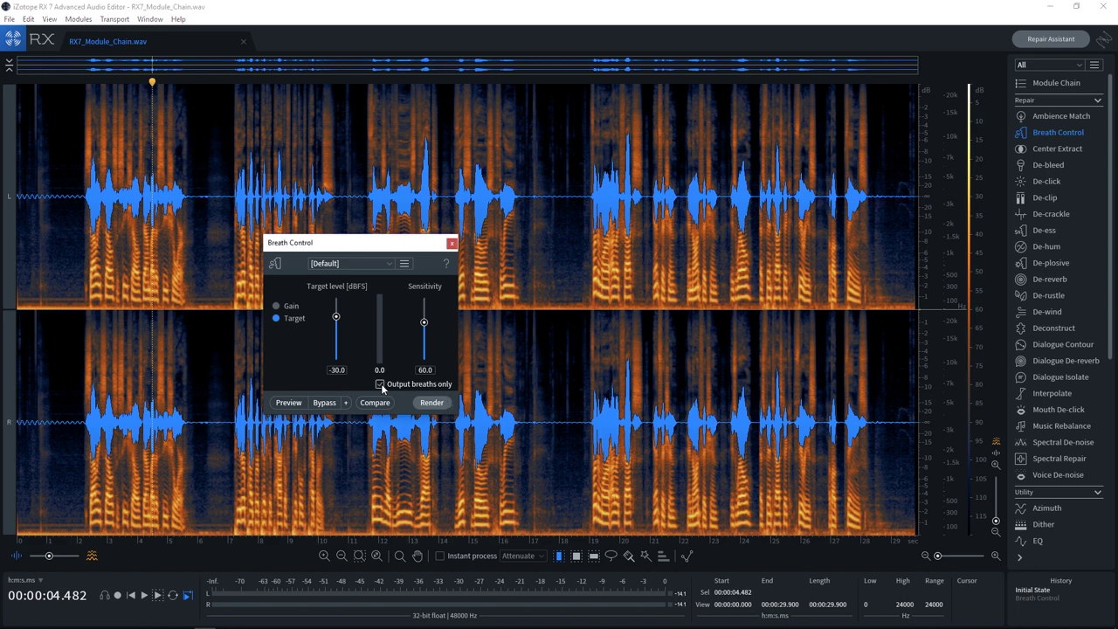
Preview the breaths-only output to about 27.7 s, then stop it.
click(284, 401)
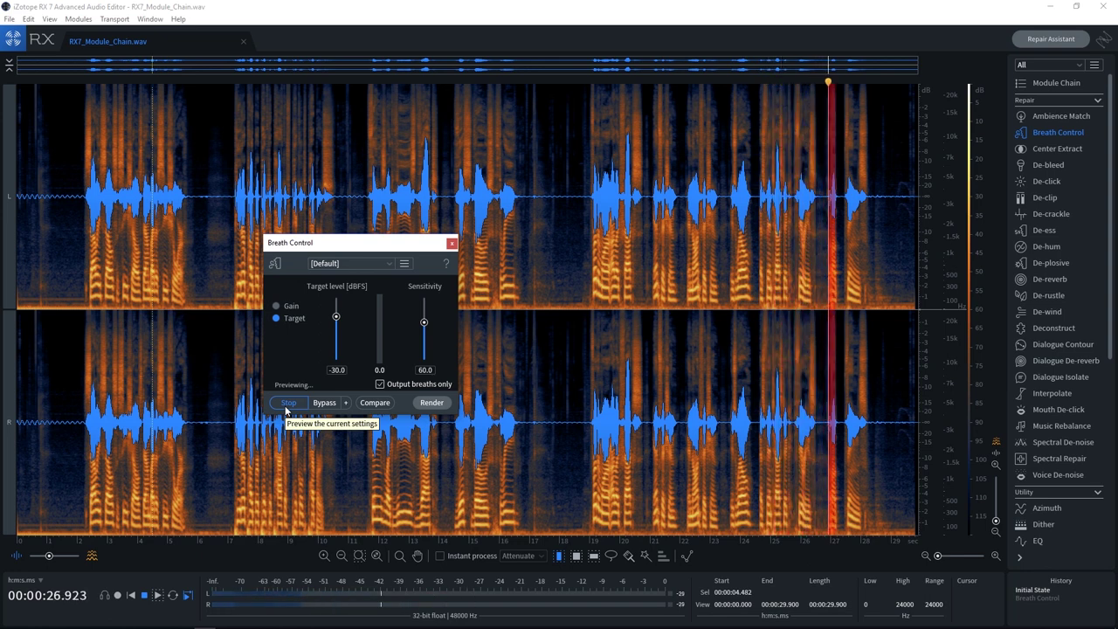
click(286, 407)
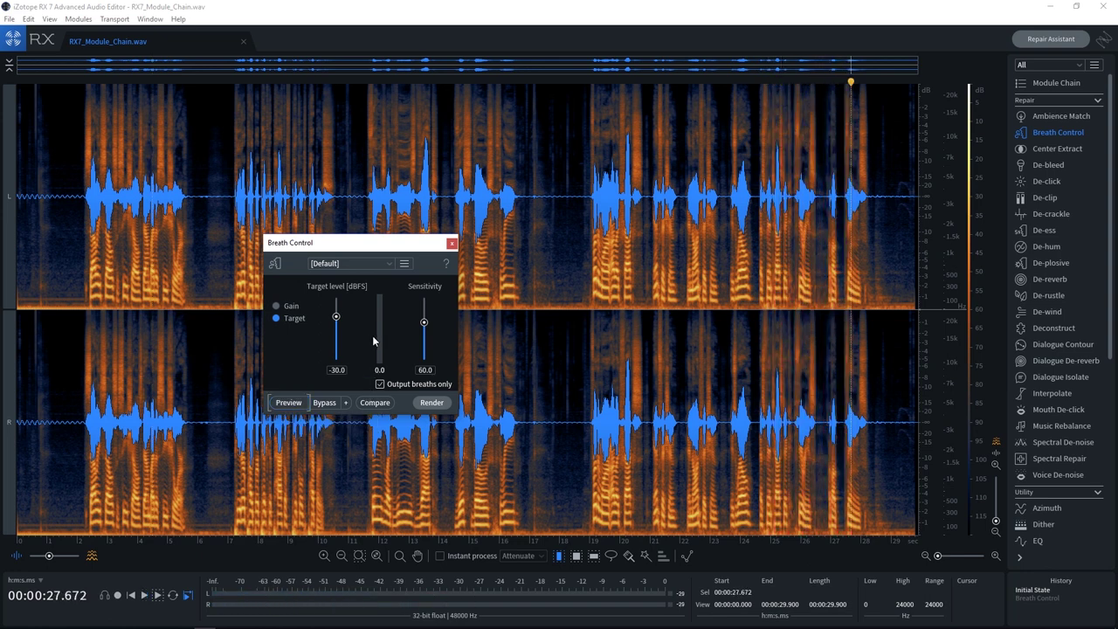
Select the breaths at 6.000–6.862 s, around 10.5 s, from 16.743 s, and 5.331–5.688 s.
drag(198, 193, 224, 192)
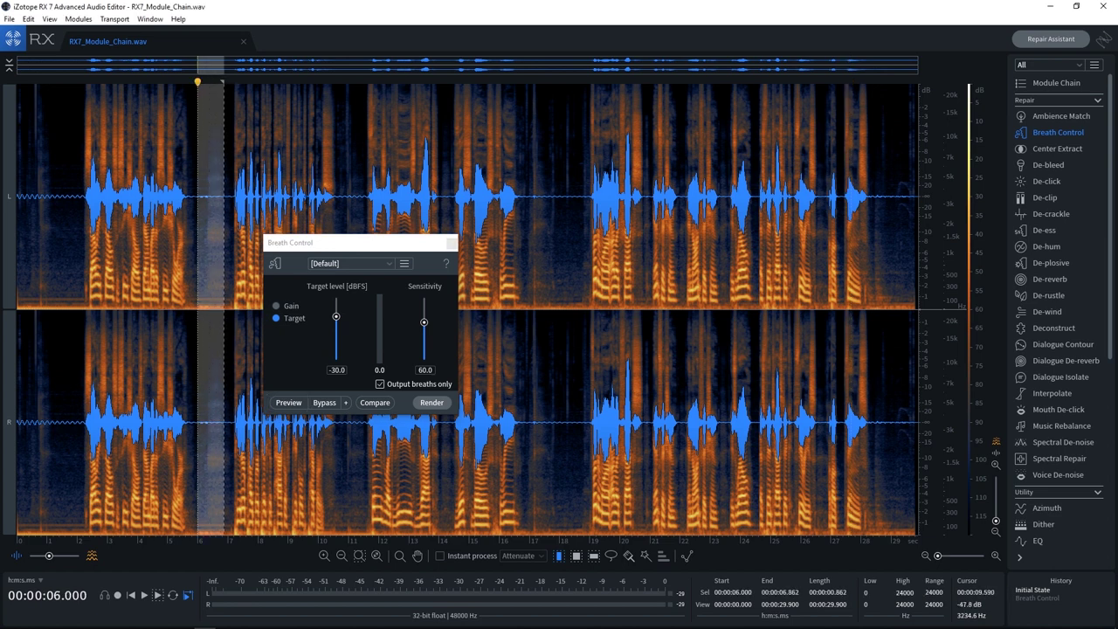
drag(332, 201, 367, 201)
drag(439, 201, 590, 201)
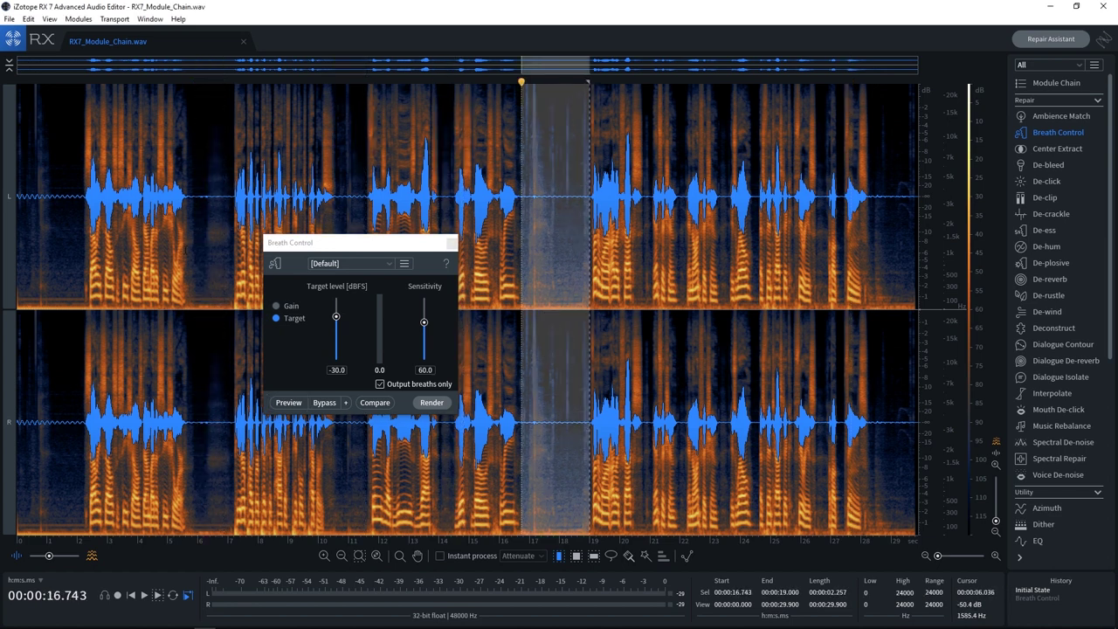
drag(178, 199, 188, 199)
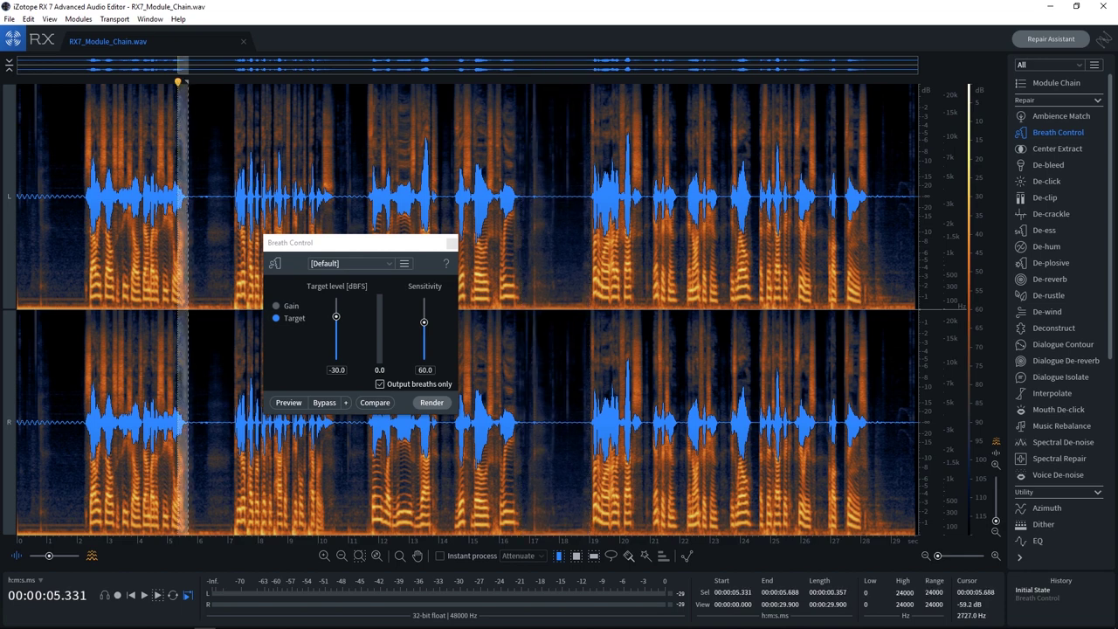
Play from 5 s and 24.666 s, then turn breaths-only output off with the playhead at 18.000 s.
click(169, 224)
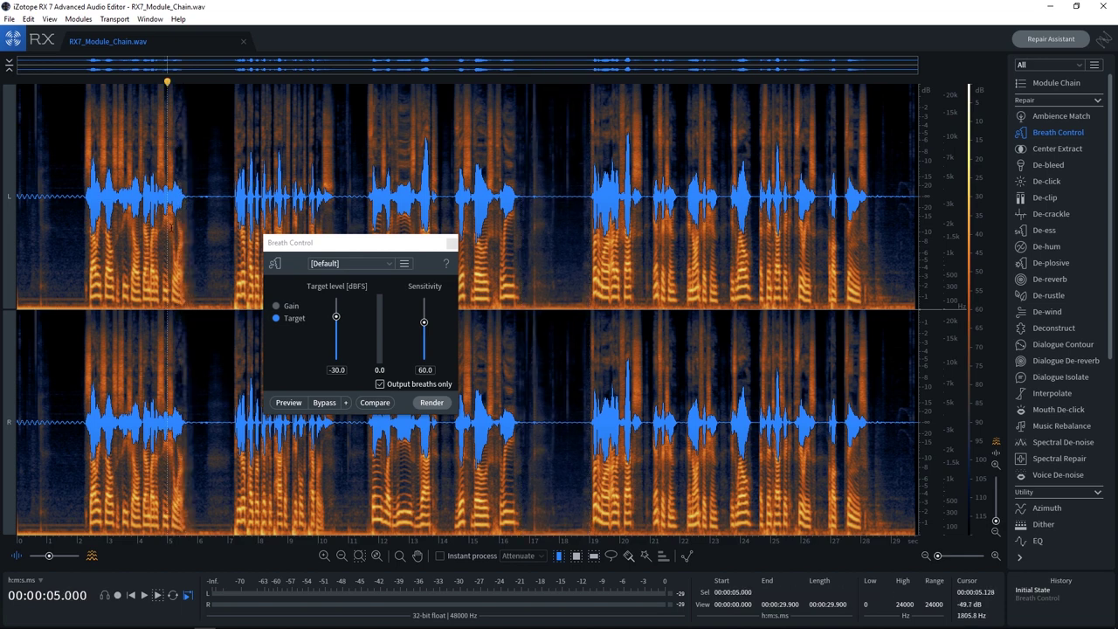
key(space)
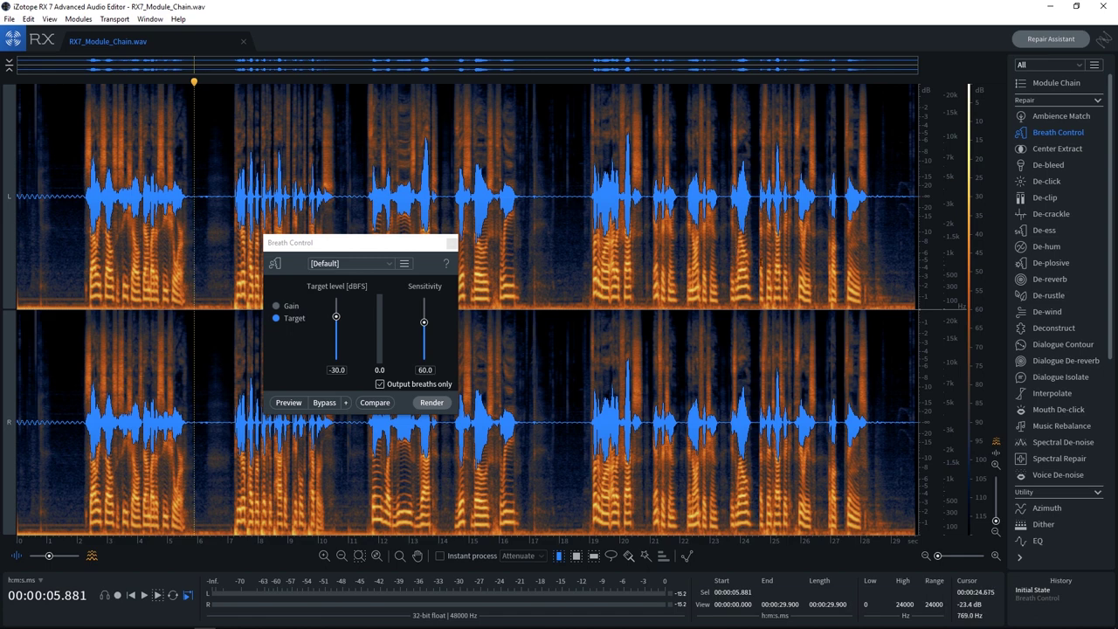
click(761, 262)
key(space)
key(space)
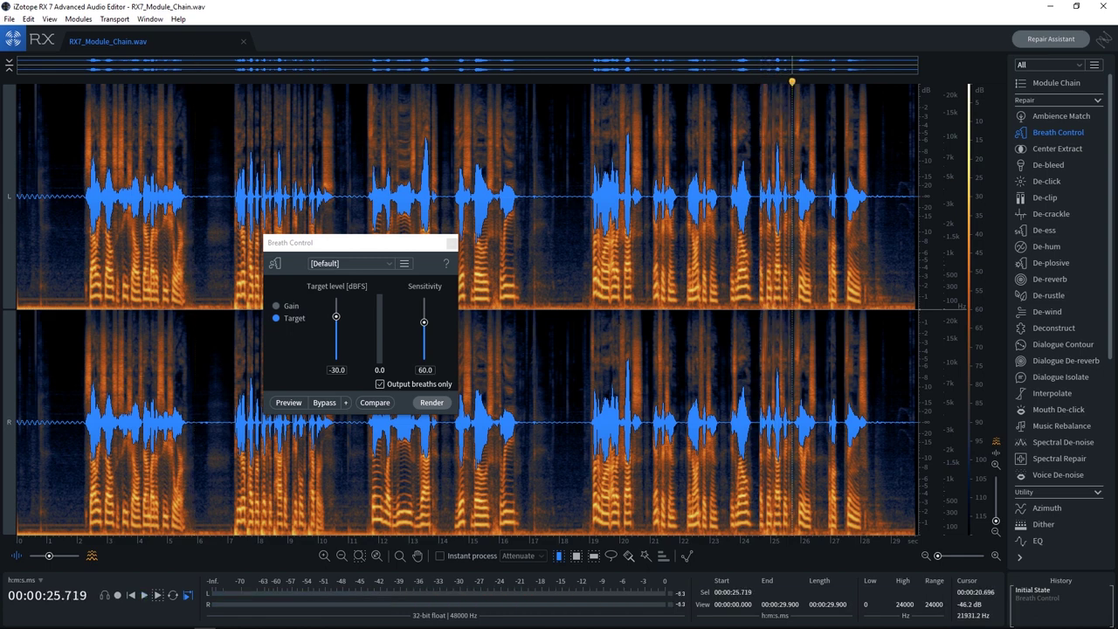
click(380, 384)
click(560, 262)
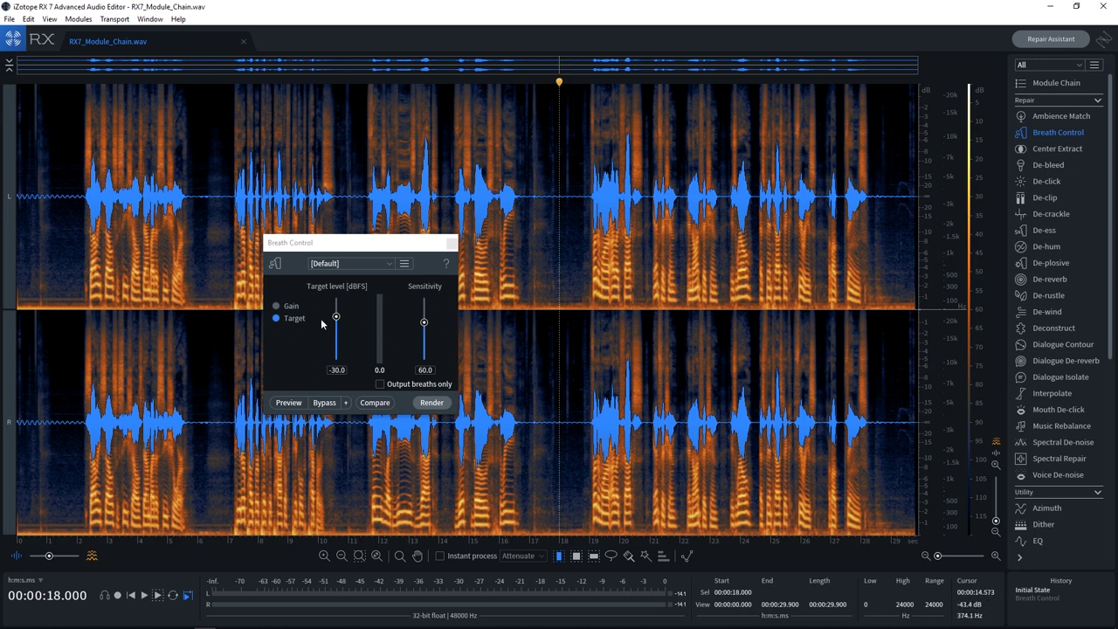
Select the breath from 16.556 to 19.142 s and preview Breath Control on it.
drag(516, 262, 591, 262)
drag(592, 85, 595, 85)
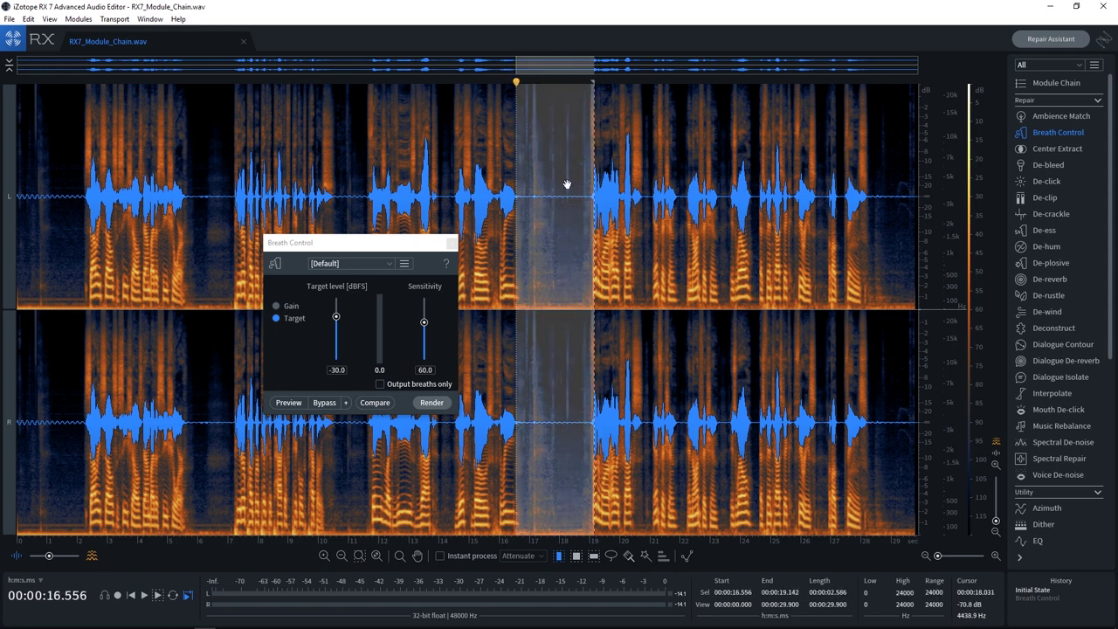
click(287, 402)
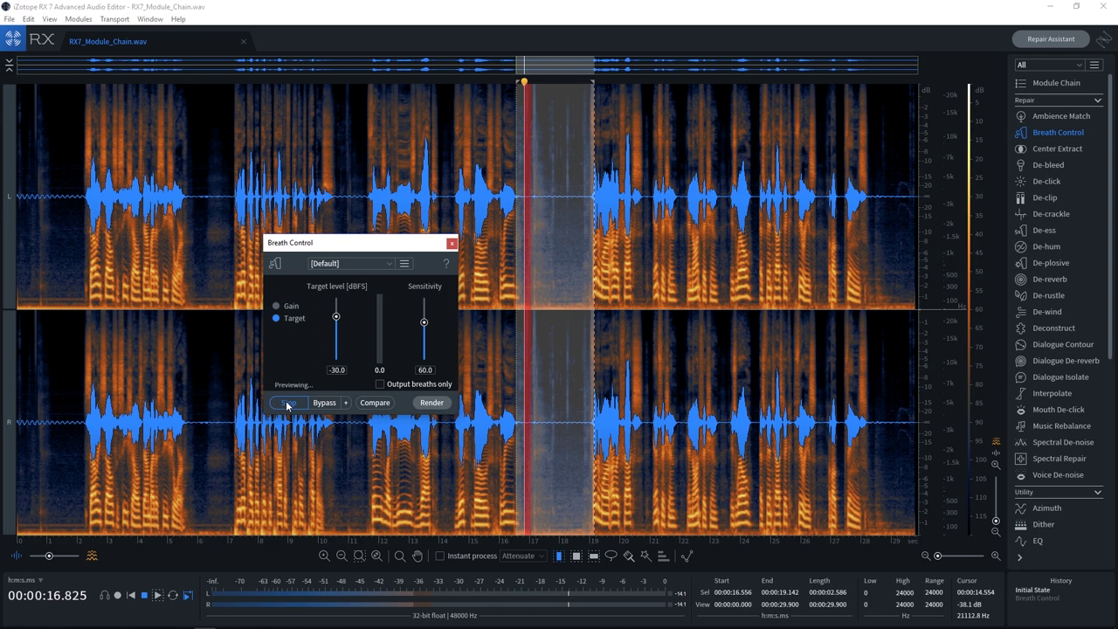
click(286, 402)
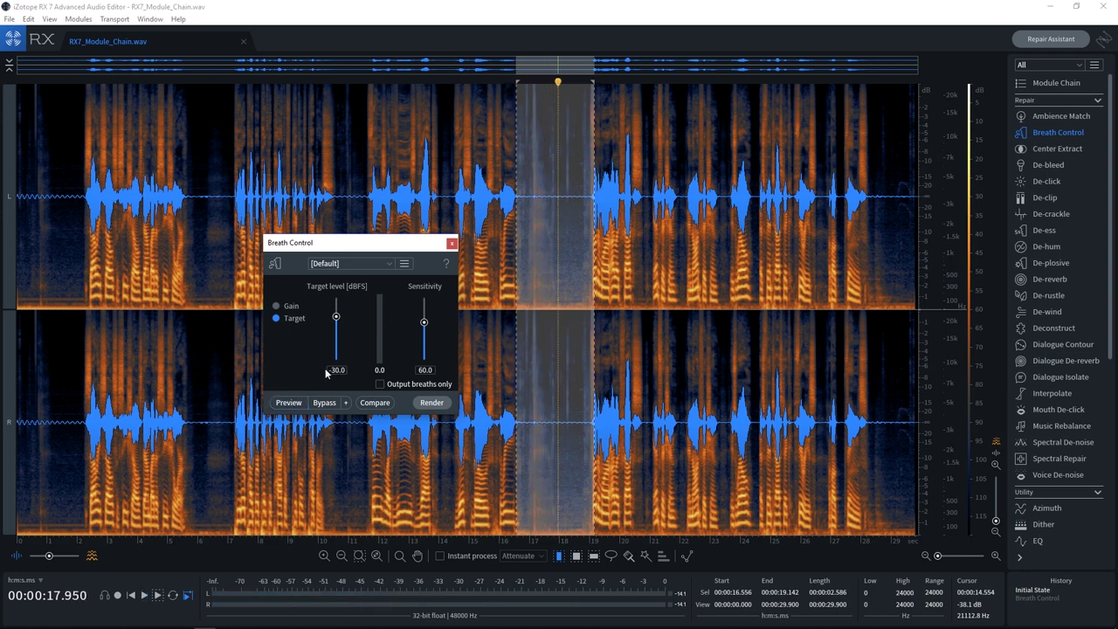
Lower the target level to -50.0 dBFS and preview it on the breath.
drag(337, 318, 336, 330)
click(289, 403)
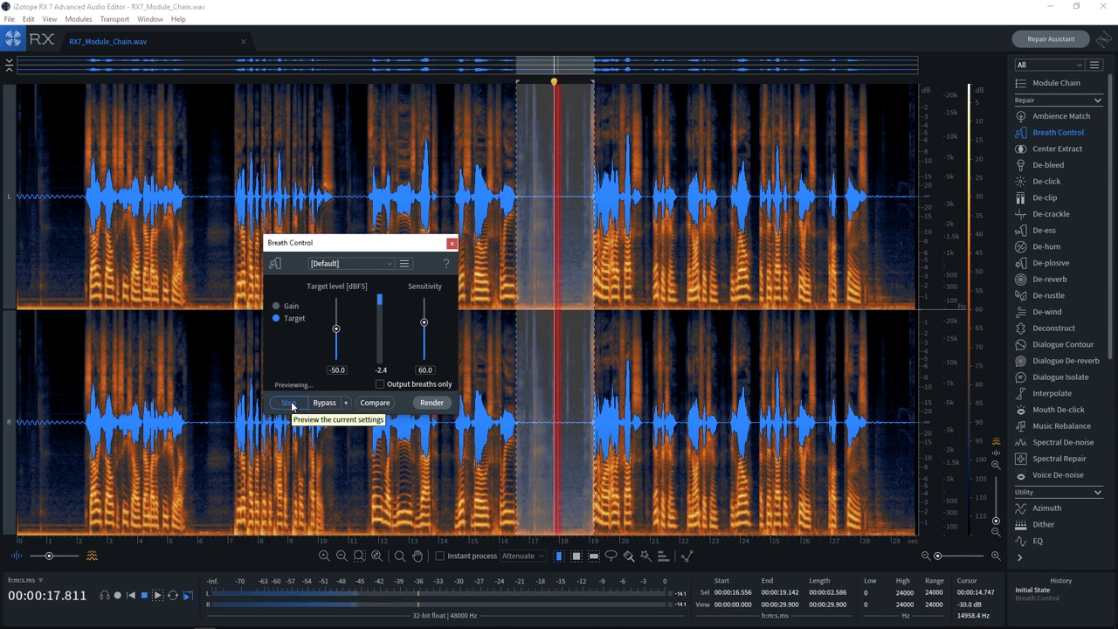
click(306, 402)
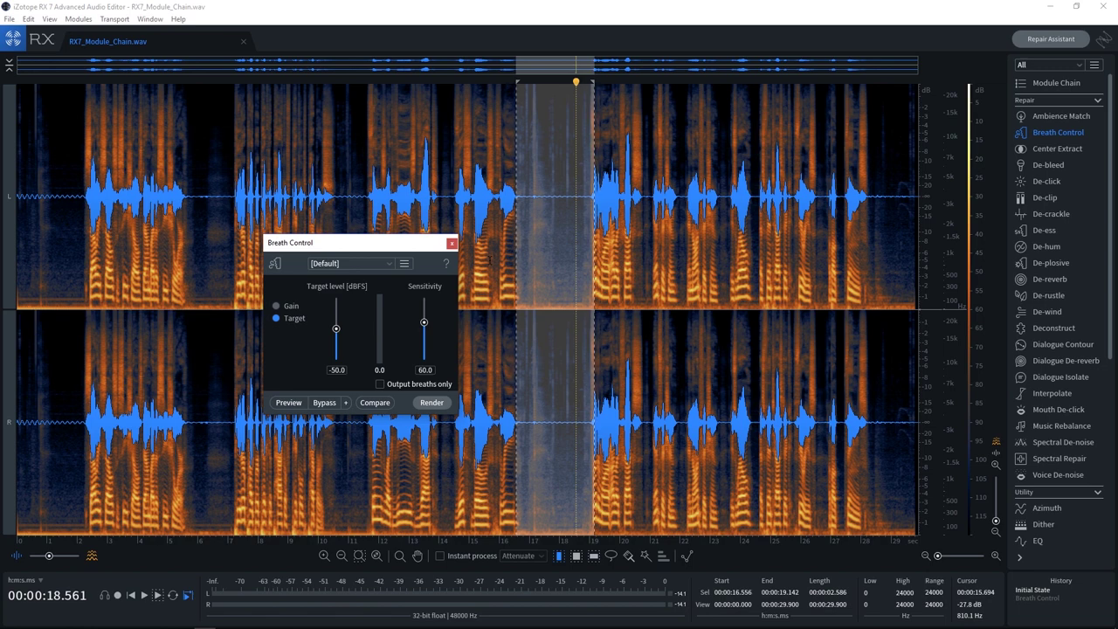
Preview the -50.0 dBFS target on the breath at 24.626 s, then reselect it around 24.7–26.3 s.
click(729, 265)
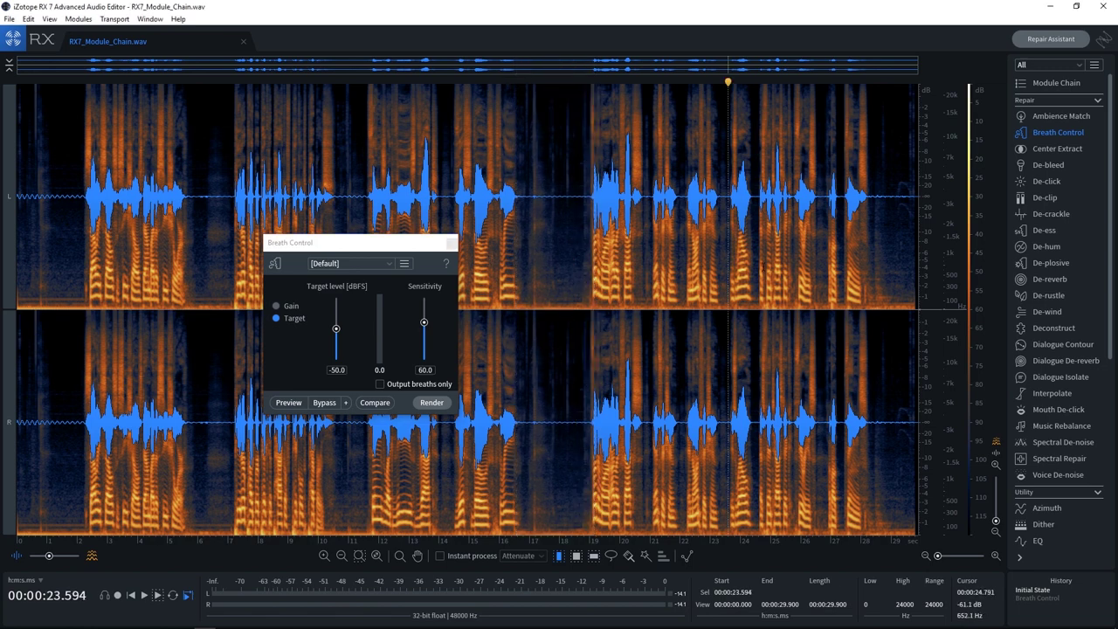
drag(758, 268, 818, 276)
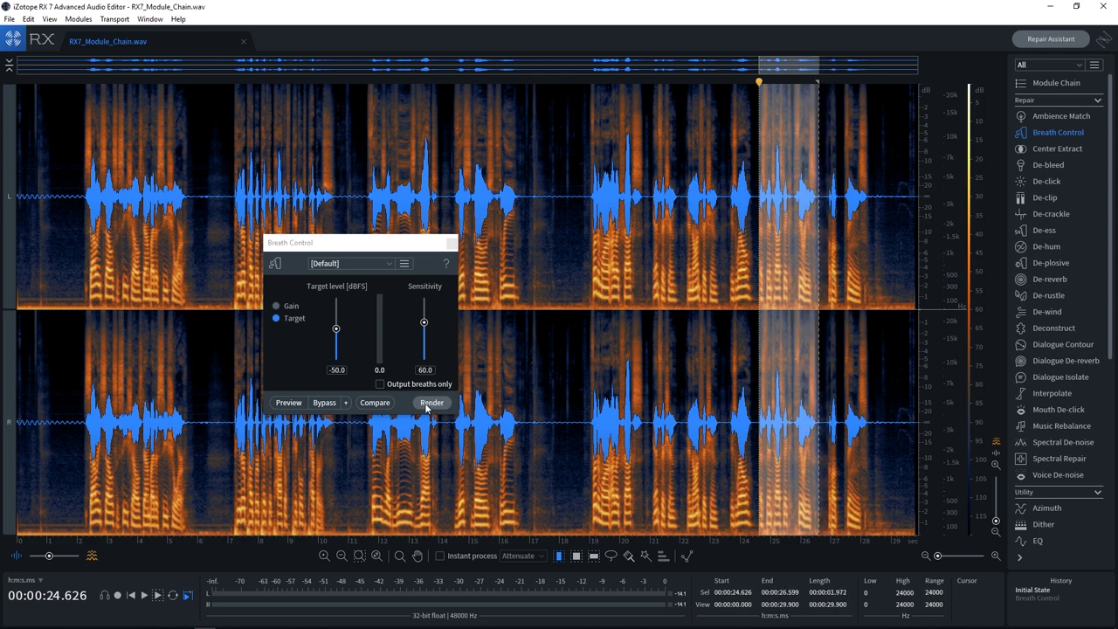
click(288, 403)
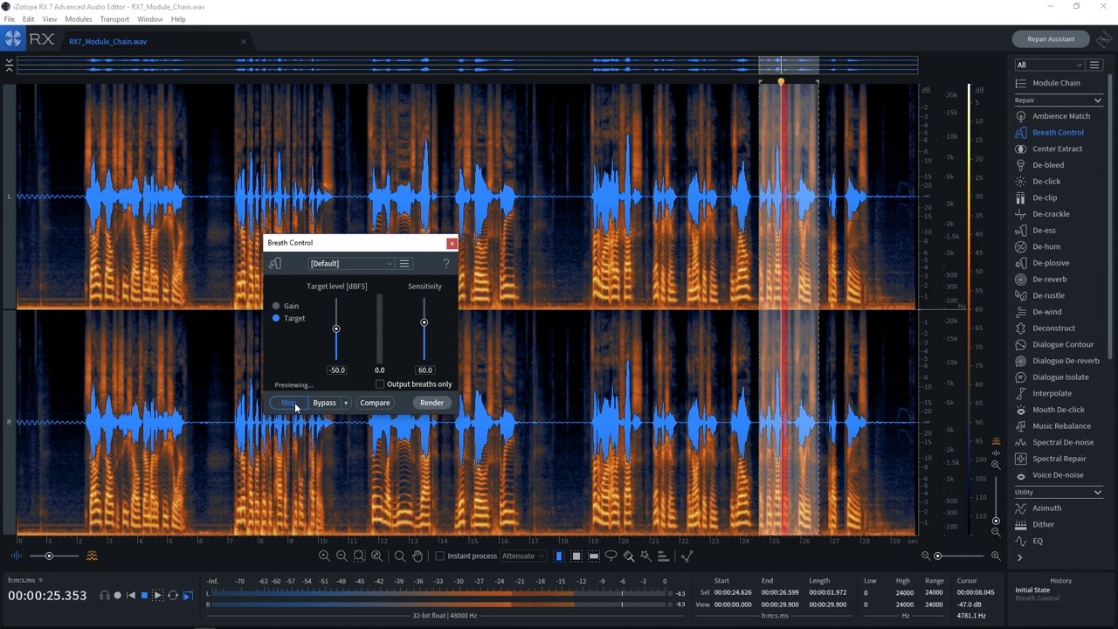
click(289, 402)
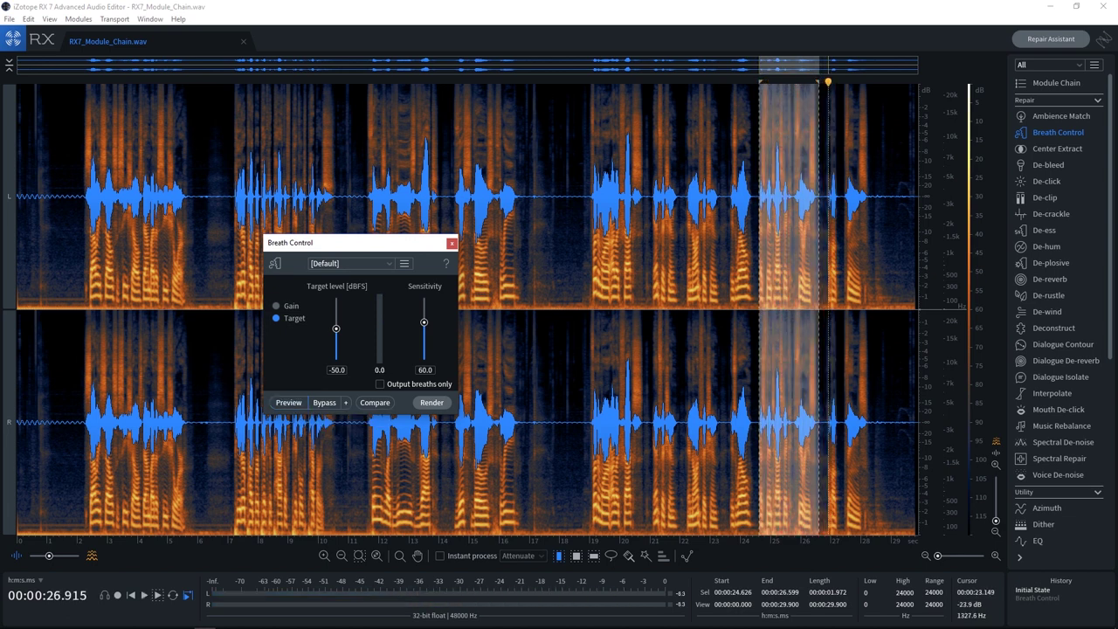
click(792, 210)
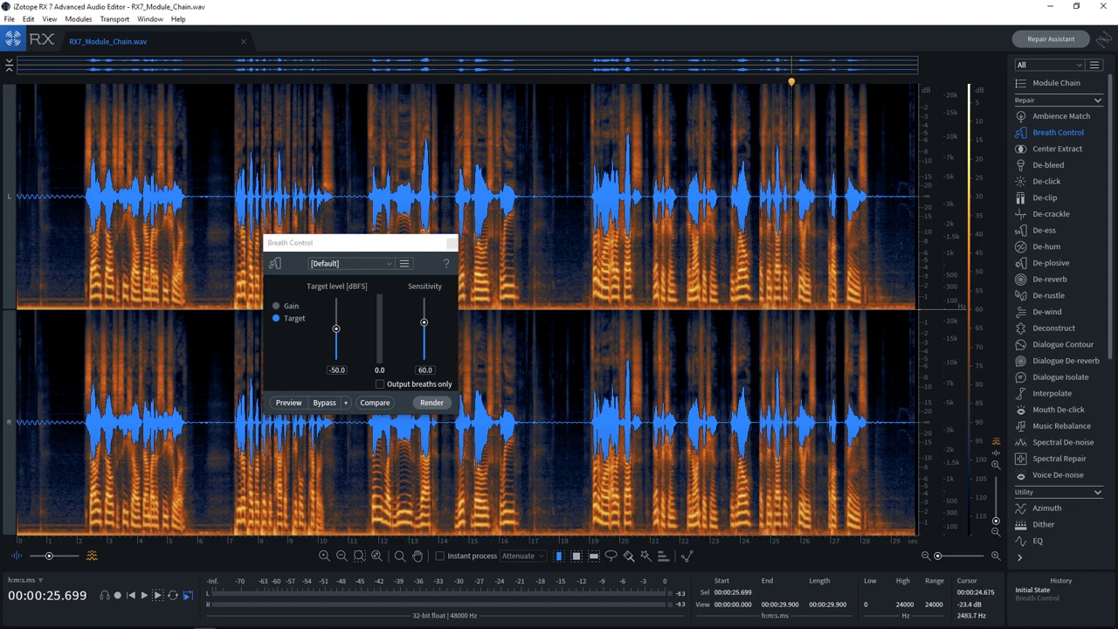
drag(760, 209, 809, 209)
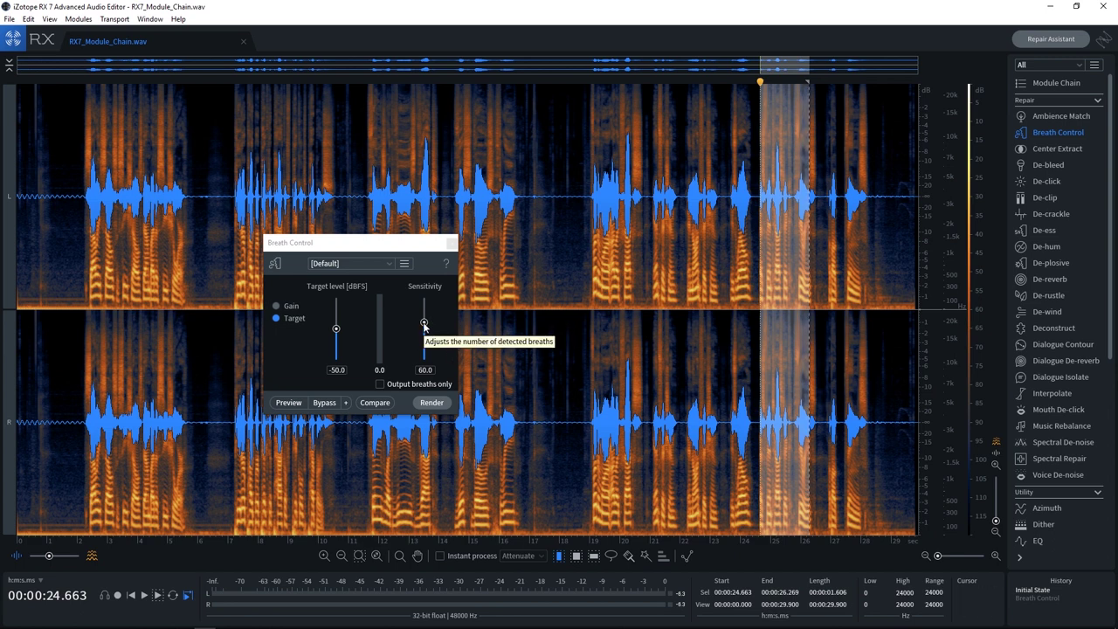
Try sensitivity 0.0 then 100.0, enable breaths-only output, and preview the selection.
drag(425, 323, 425, 383)
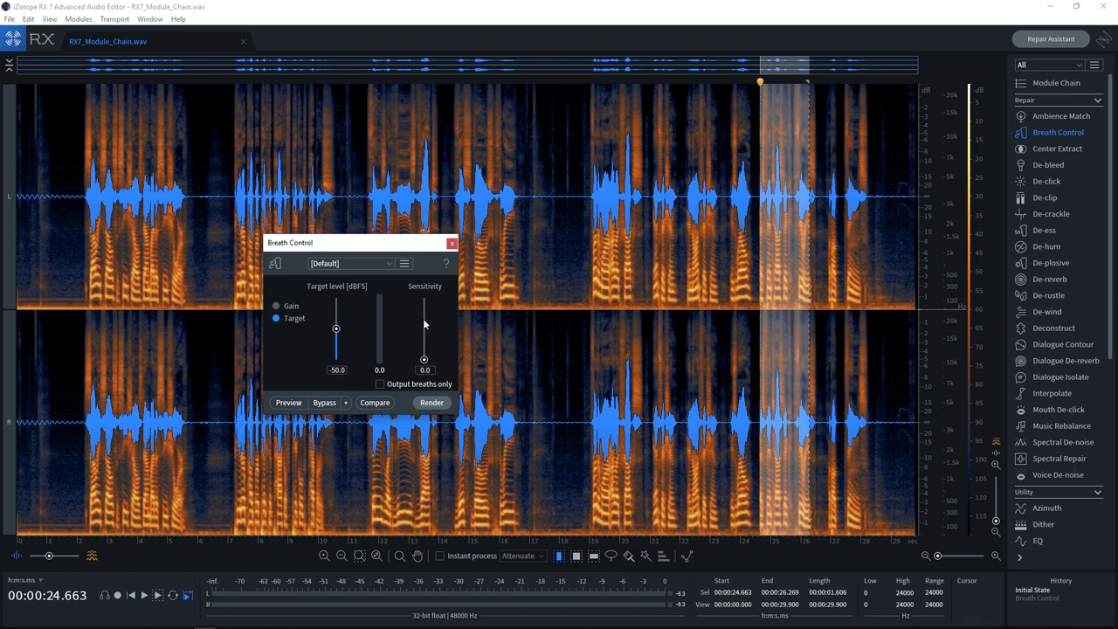
drag(424, 362, 425, 289)
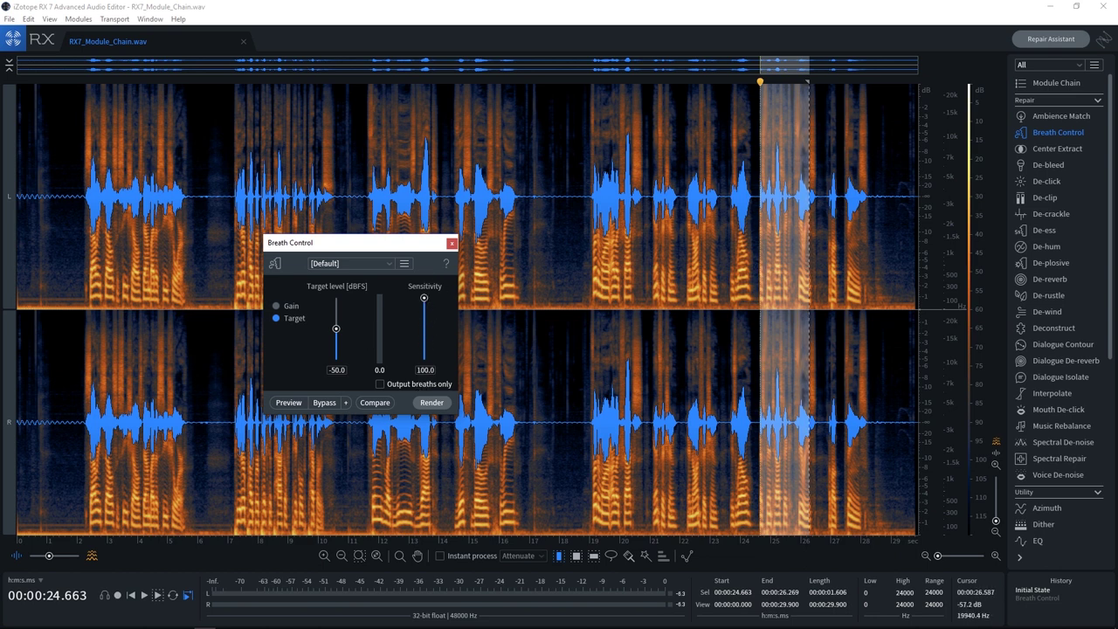
click(380, 384)
click(293, 403)
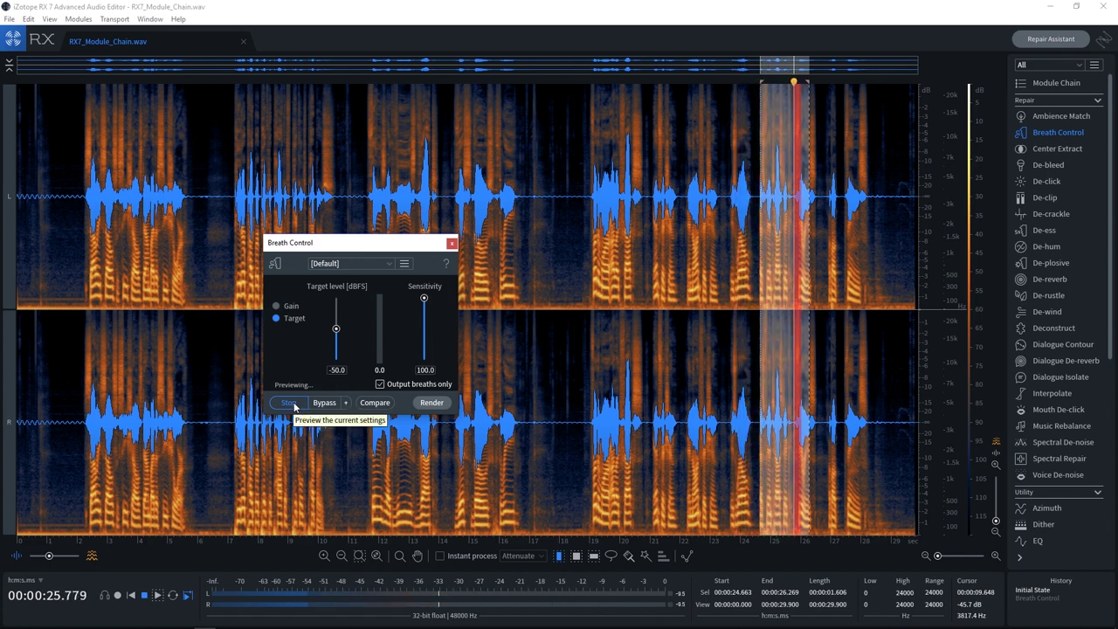
Drop sensitivity back to 0.0 and preview the breaths-only output again.
drag(425, 299, 425, 359)
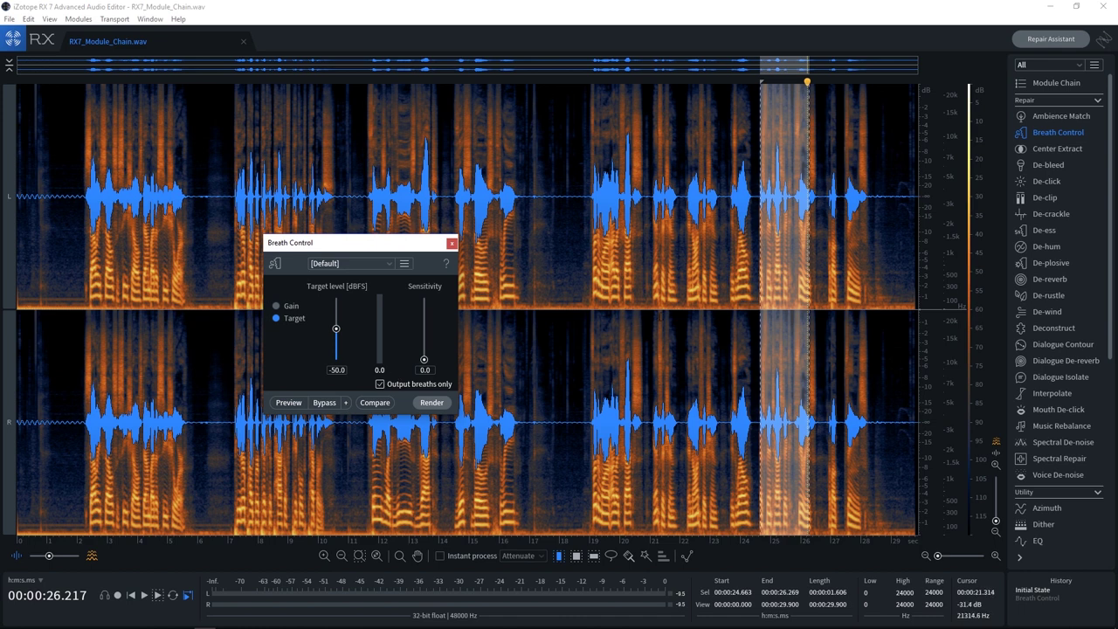
click(289, 404)
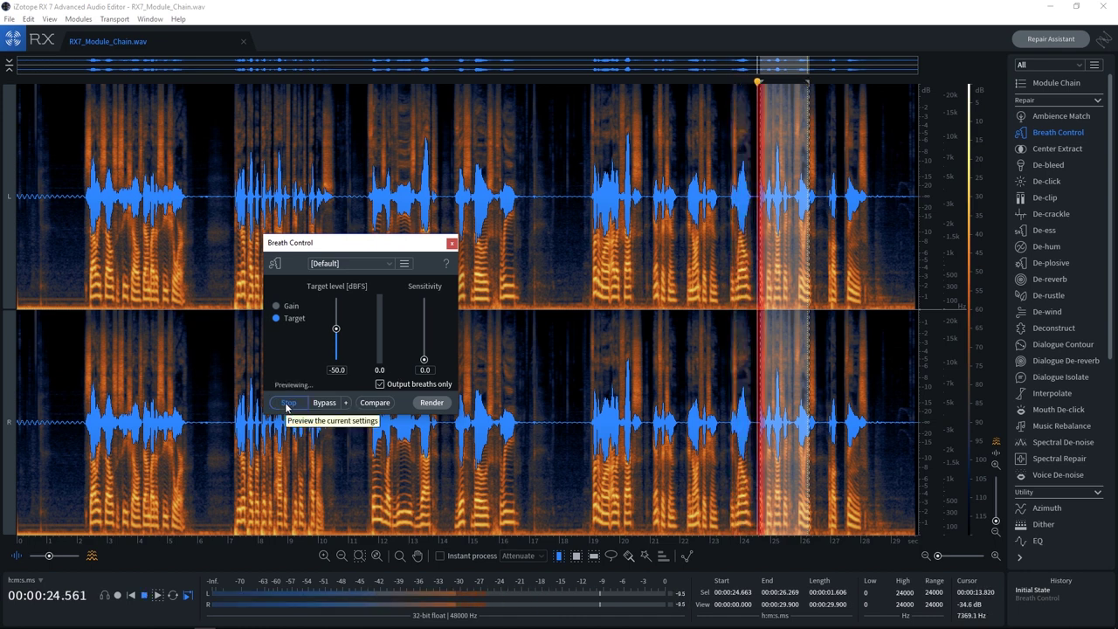
click(288, 403)
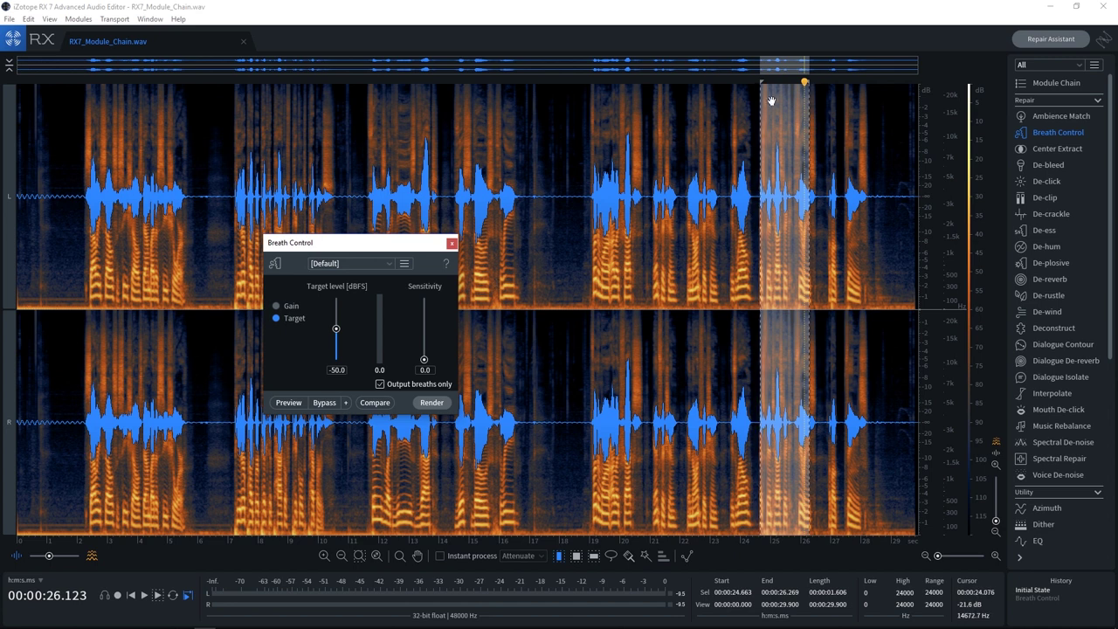
Return the playhead to the selection start and reselect the breath from 24.666 to 26.385 s.
click(782, 264)
key(space)
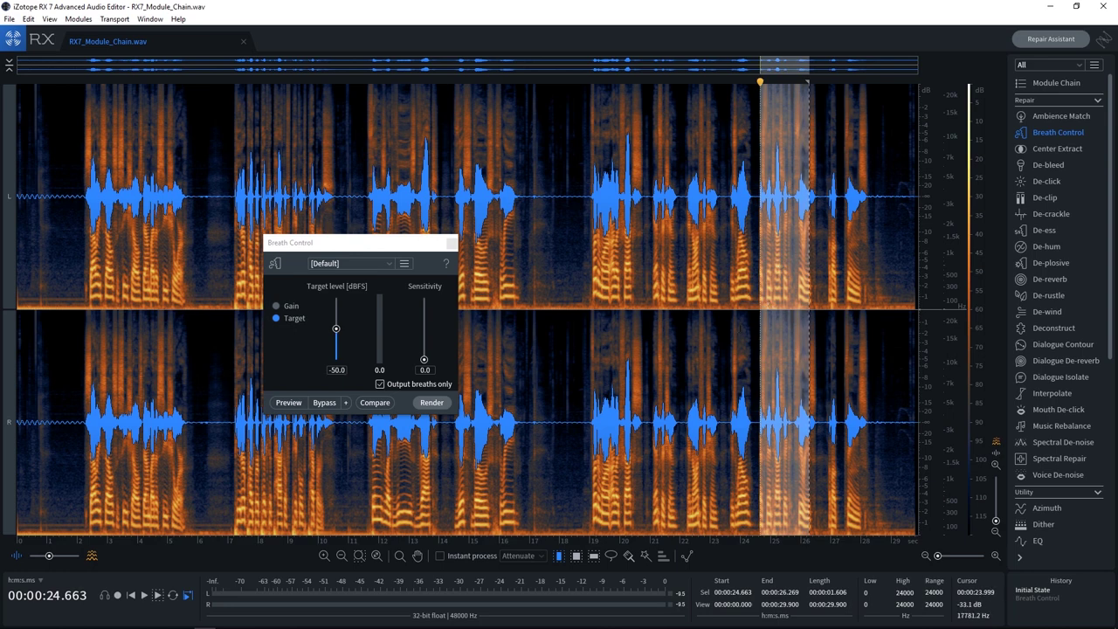
click(752, 306)
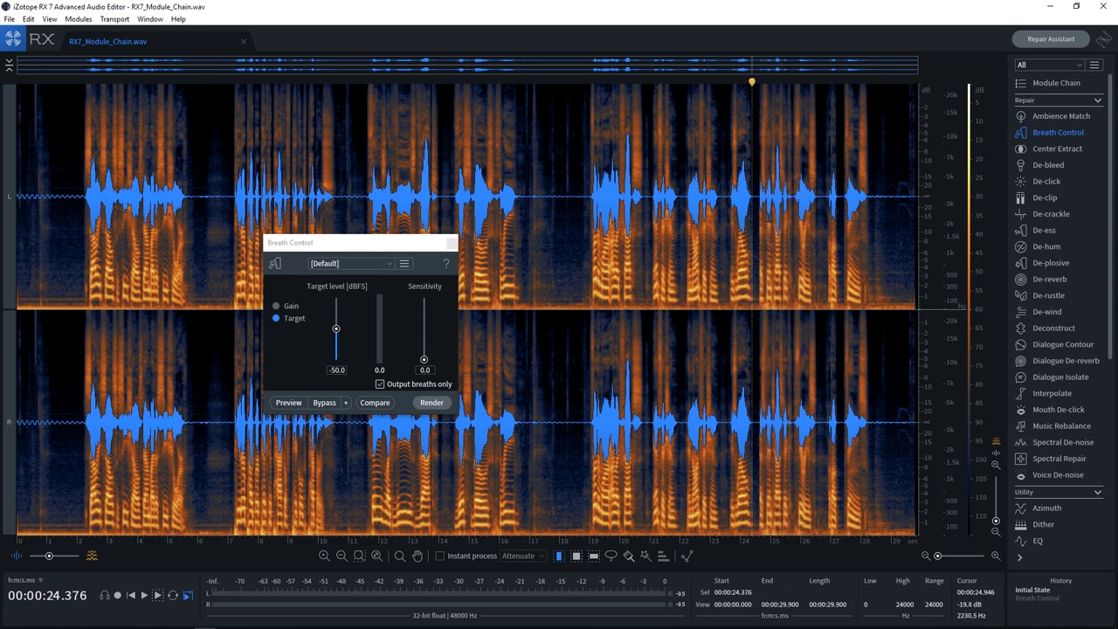
drag(760, 219, 813, 218)
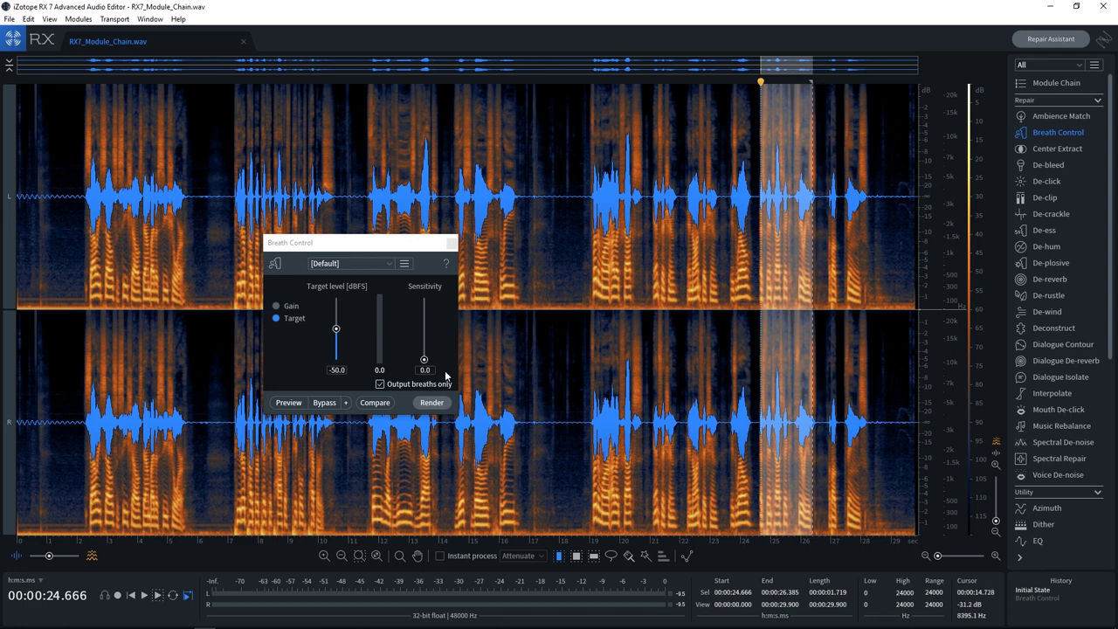
Raise sensitivity and preview it on the 15.761–19.412 s selection.
drag(424, 360, 424, 352)
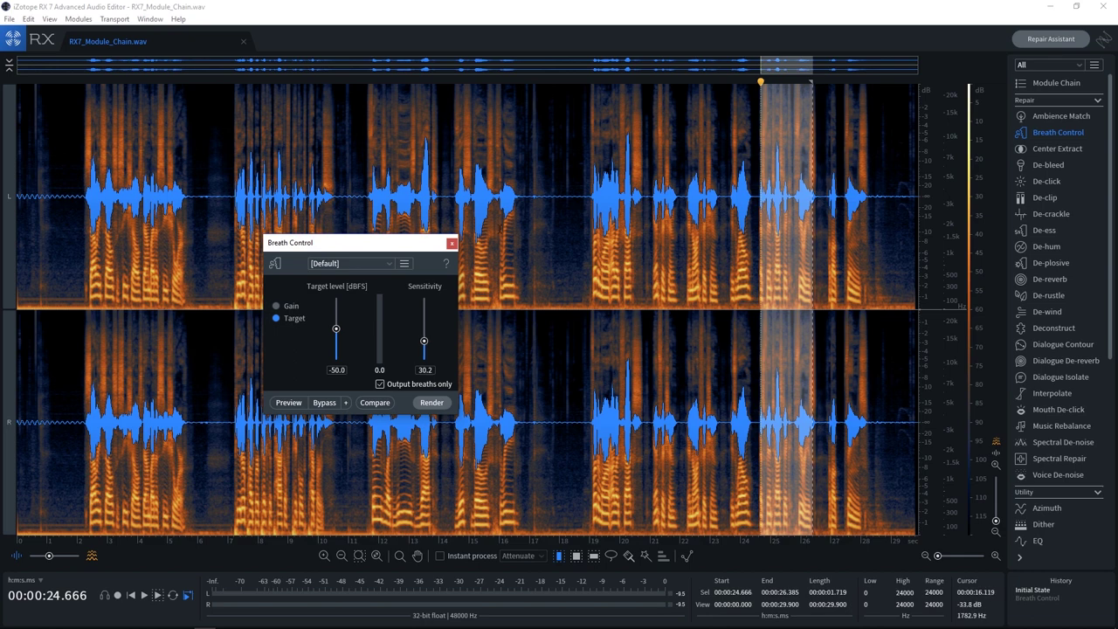
click(492, 233)
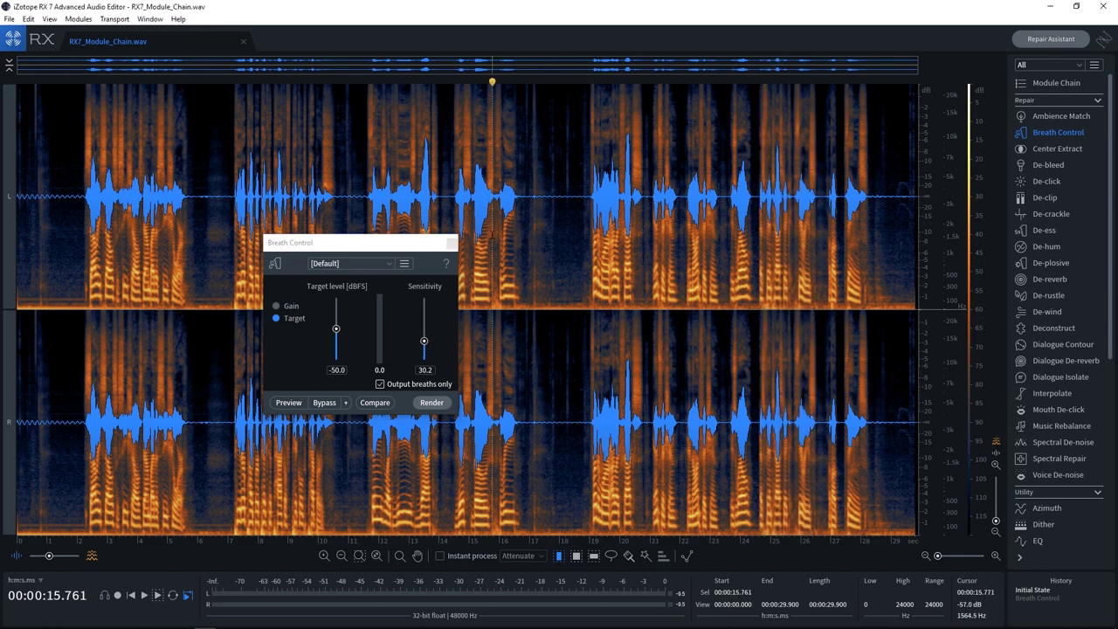
drag(492, 234, 602, 223)
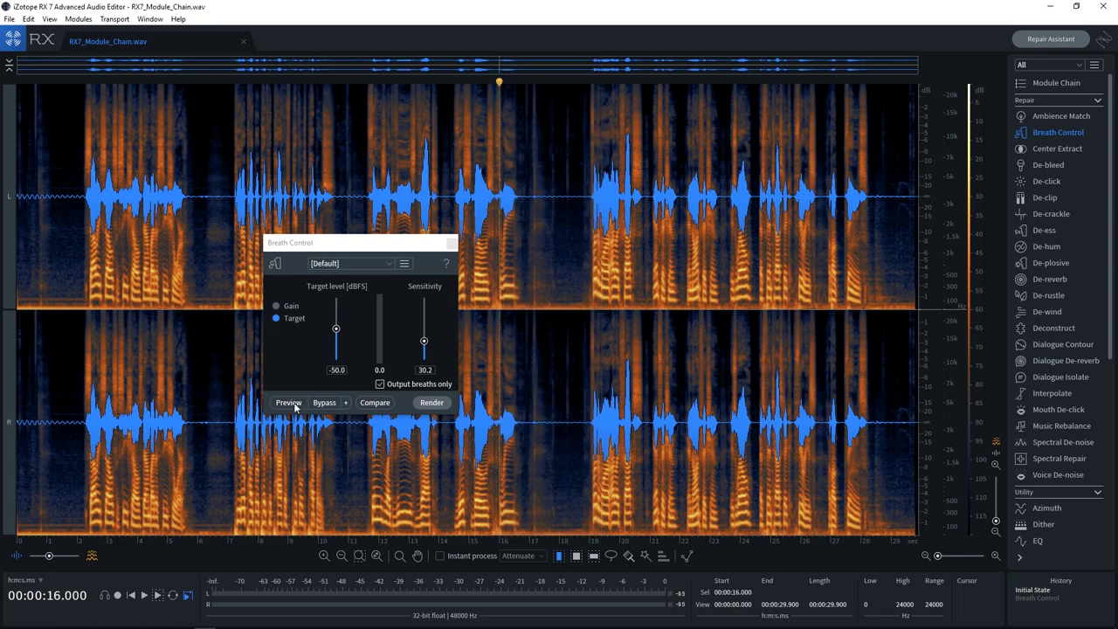
click(295, 407)
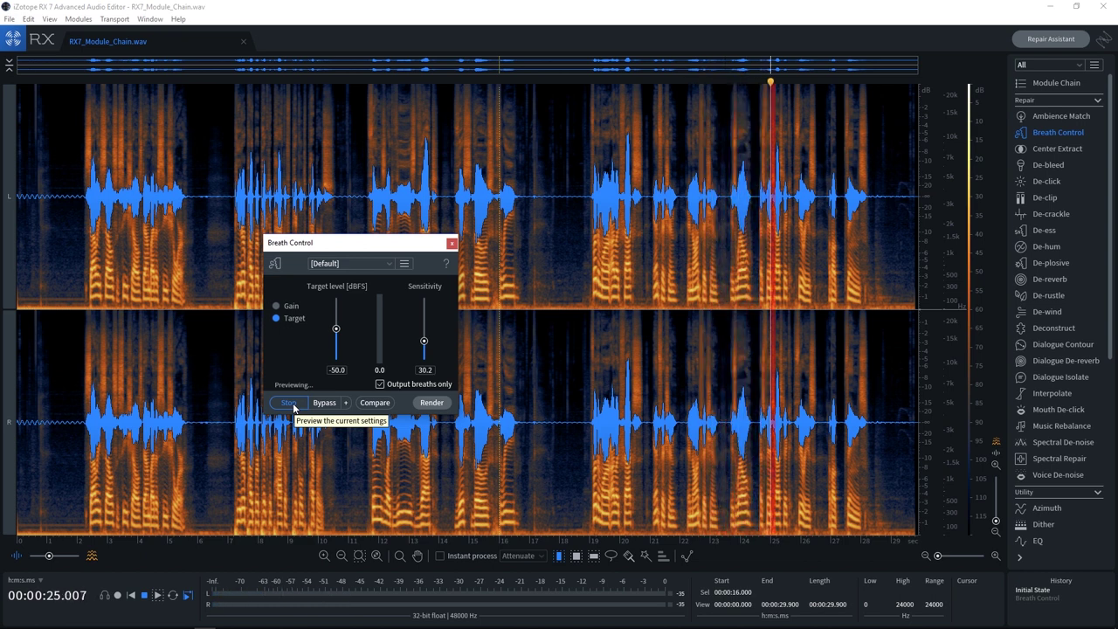
click(290, 403)
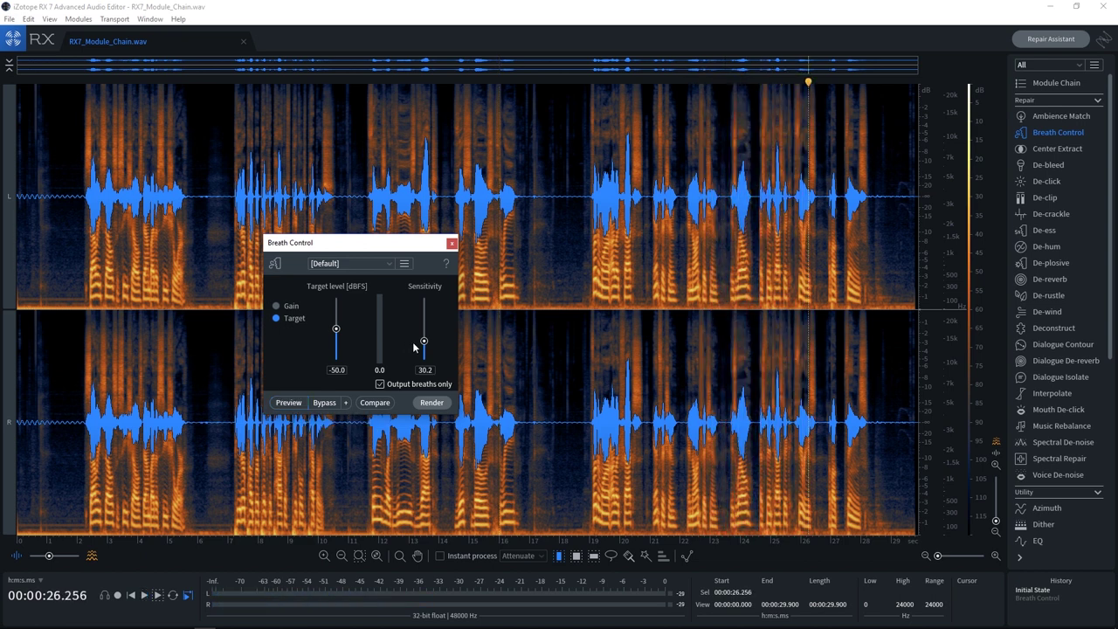
Lower sensitivity slightly to 24.5 and preview again.
drag(425, 345, 425, 347)
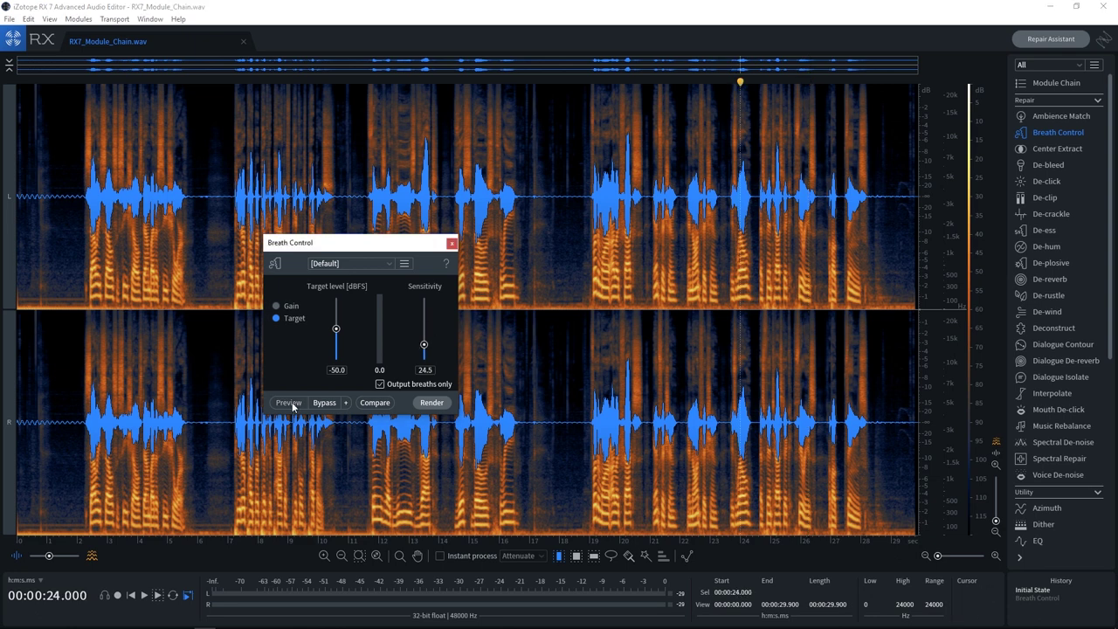
click(290, 403)
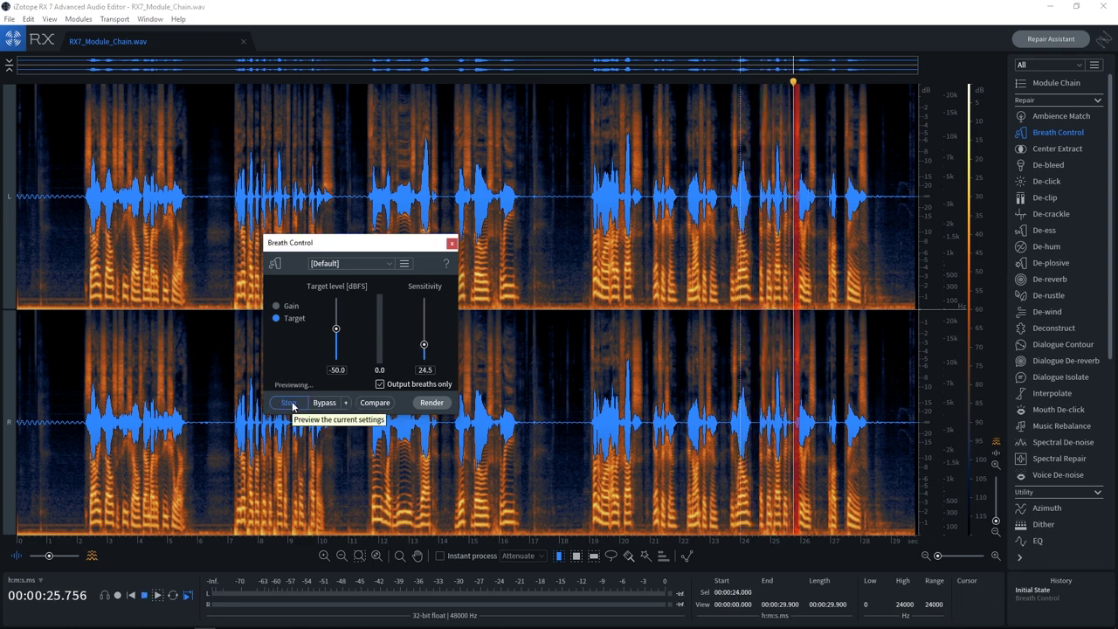
click(293, 404)
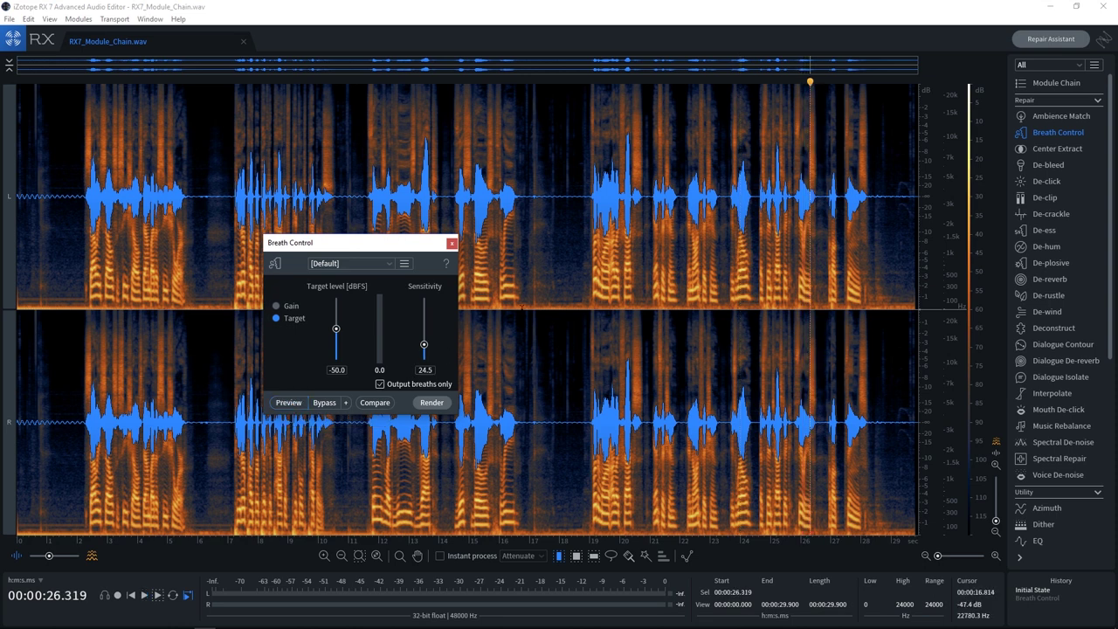
Preview breath processing from 5 s, then check the breaths near 5.3 s and 25–26 s.
drag(765, 263, 808, 262)
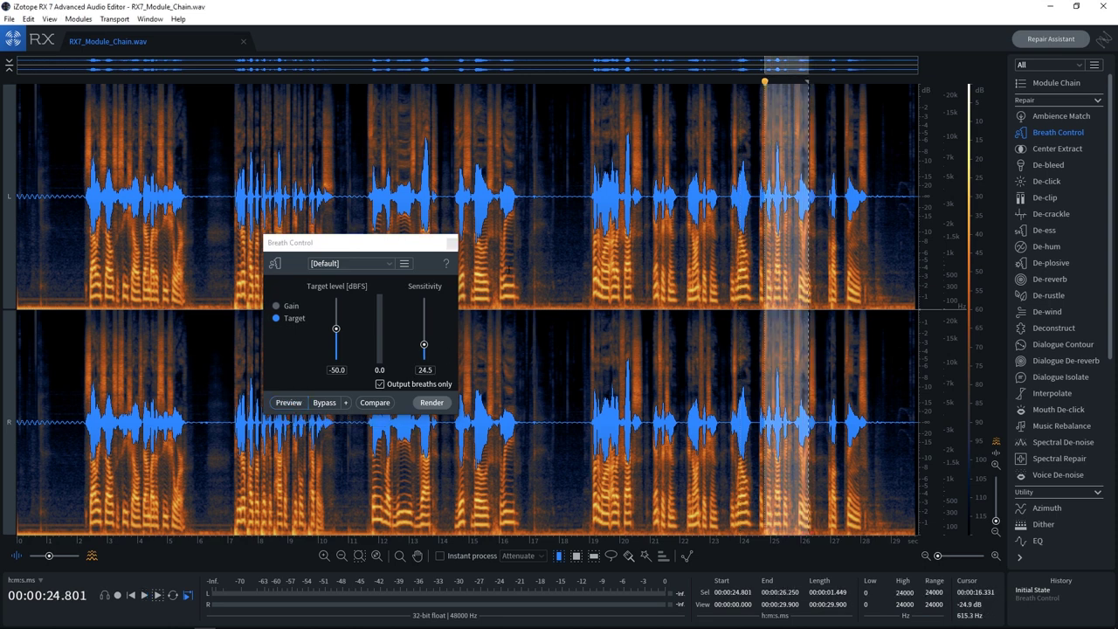
click(509, 267)
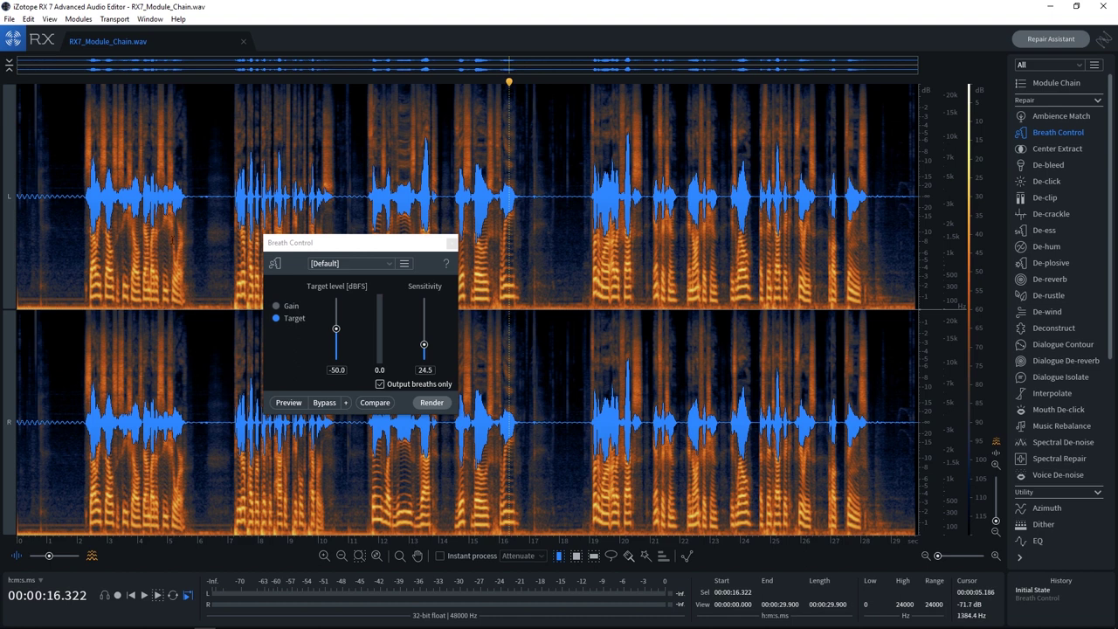
click(167, 199)
click(287, 402)
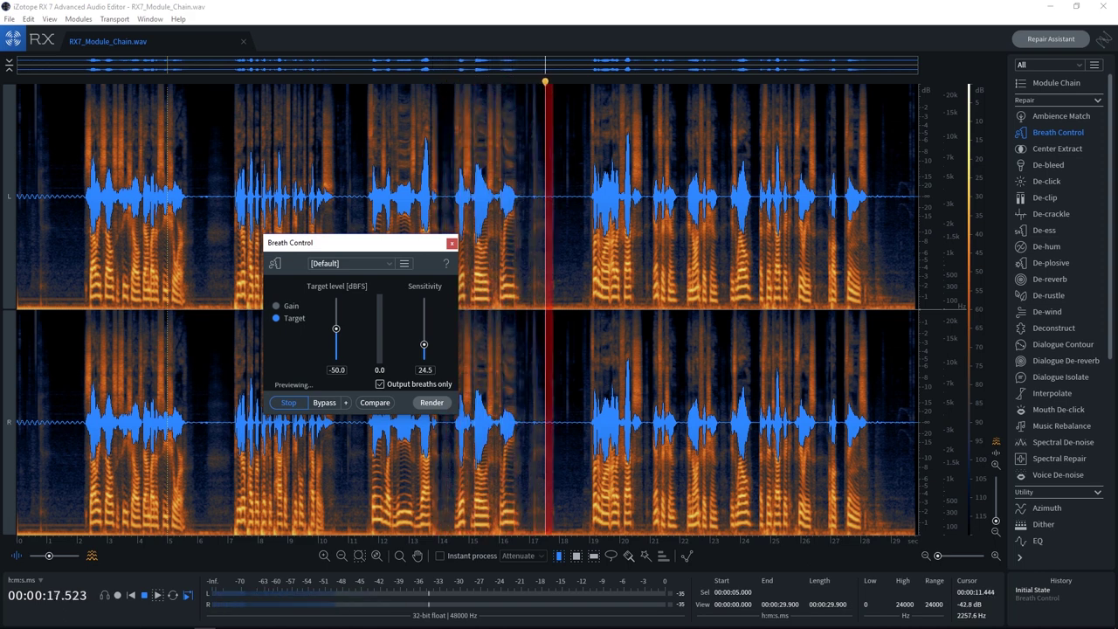
key(space)
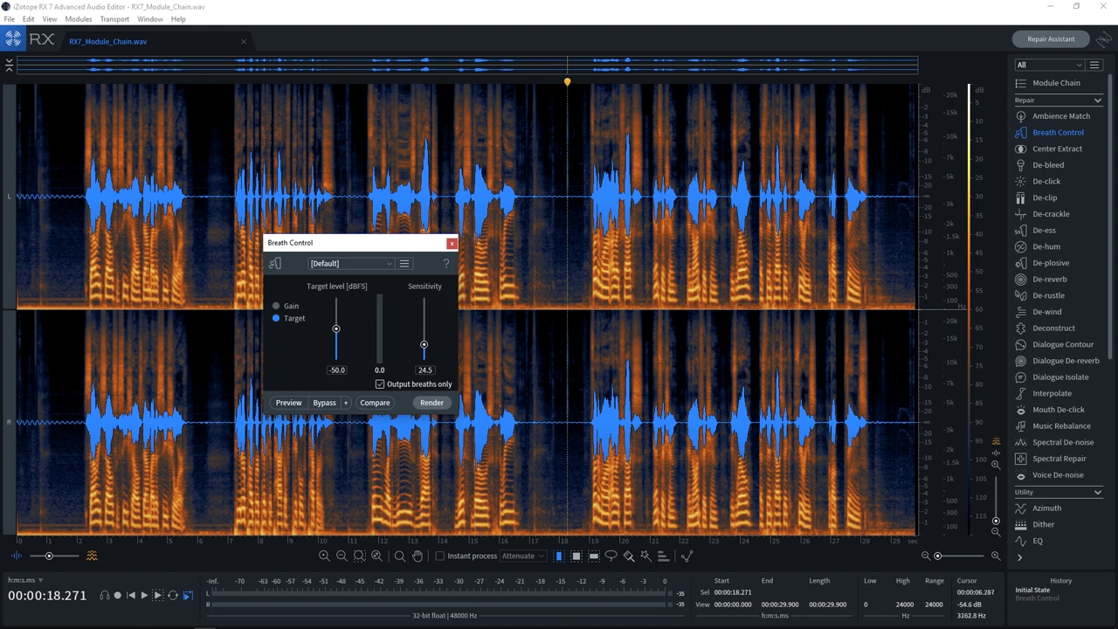
drag(174, 203, 188, 203)
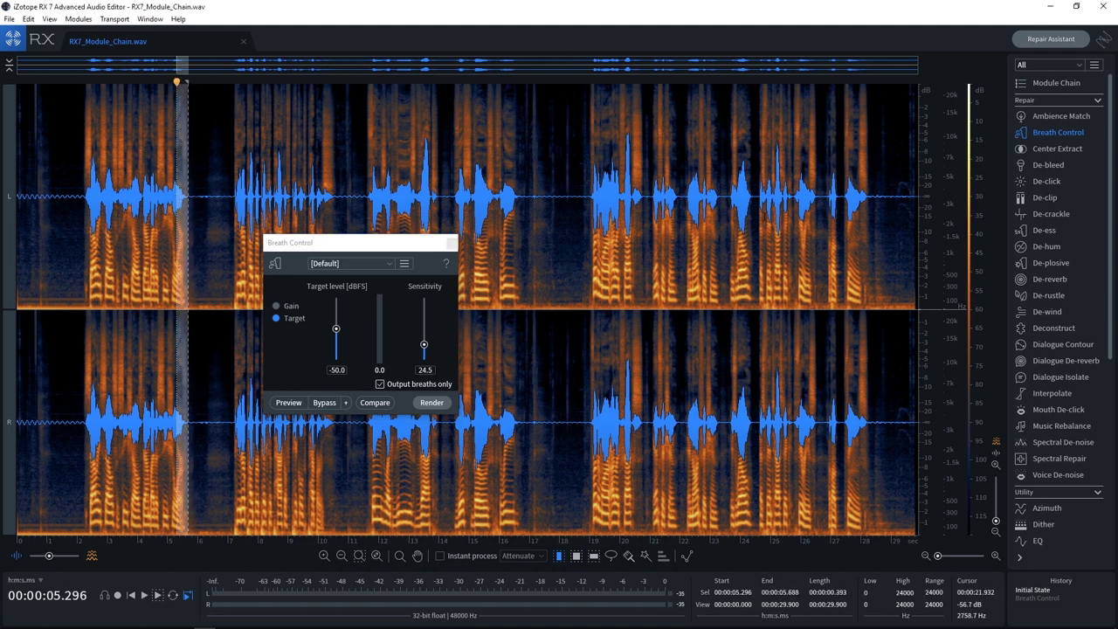
drag(771, 226, 803, 232)
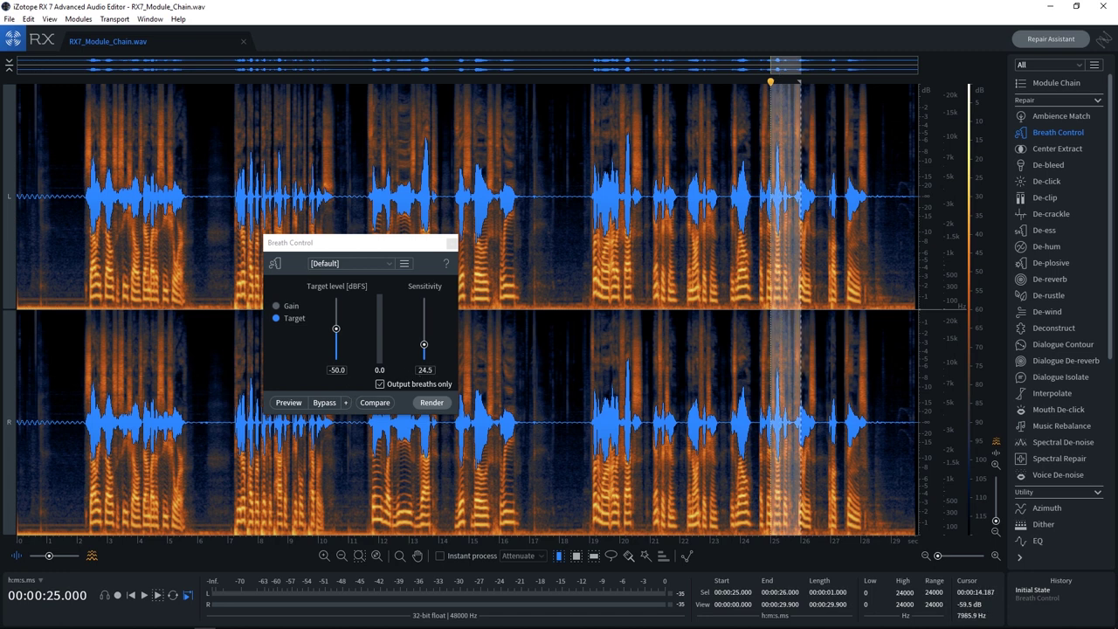
click(444, 201)
Turn off breaths-only output, render Breath Control at -50.0 dBFS, and play from about 4.7 s.
click(379, 385)
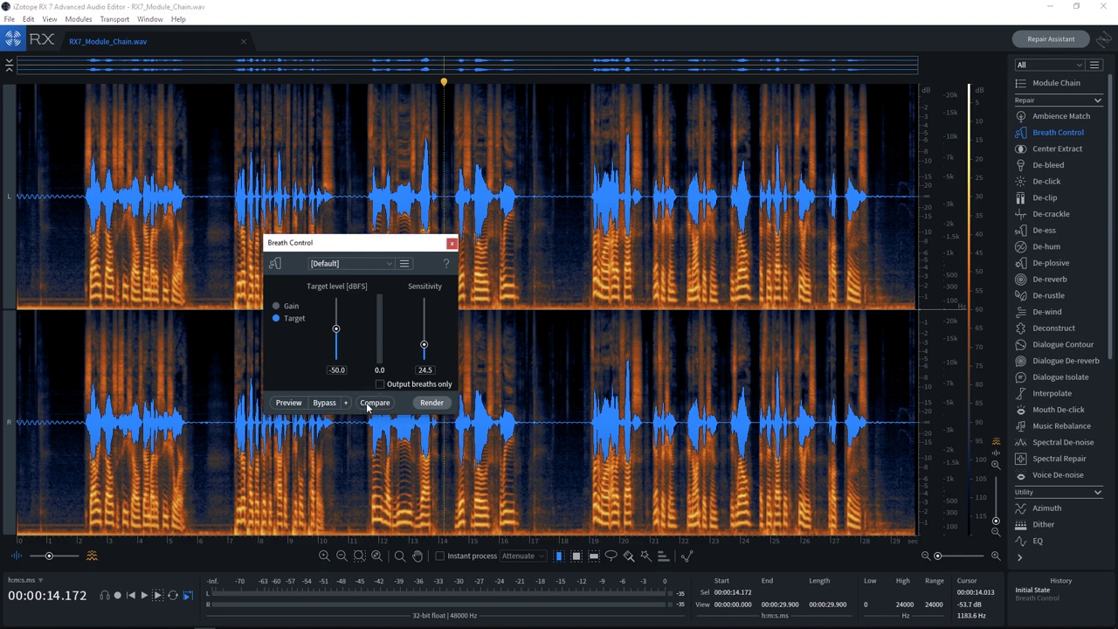
click(432, 402)
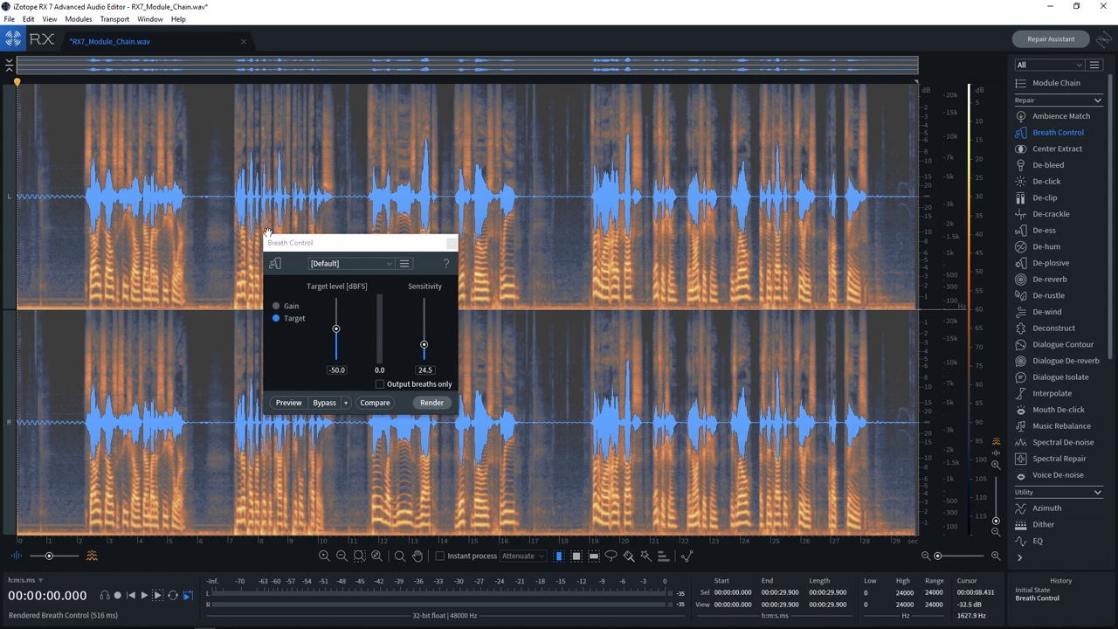
click(181, 215)
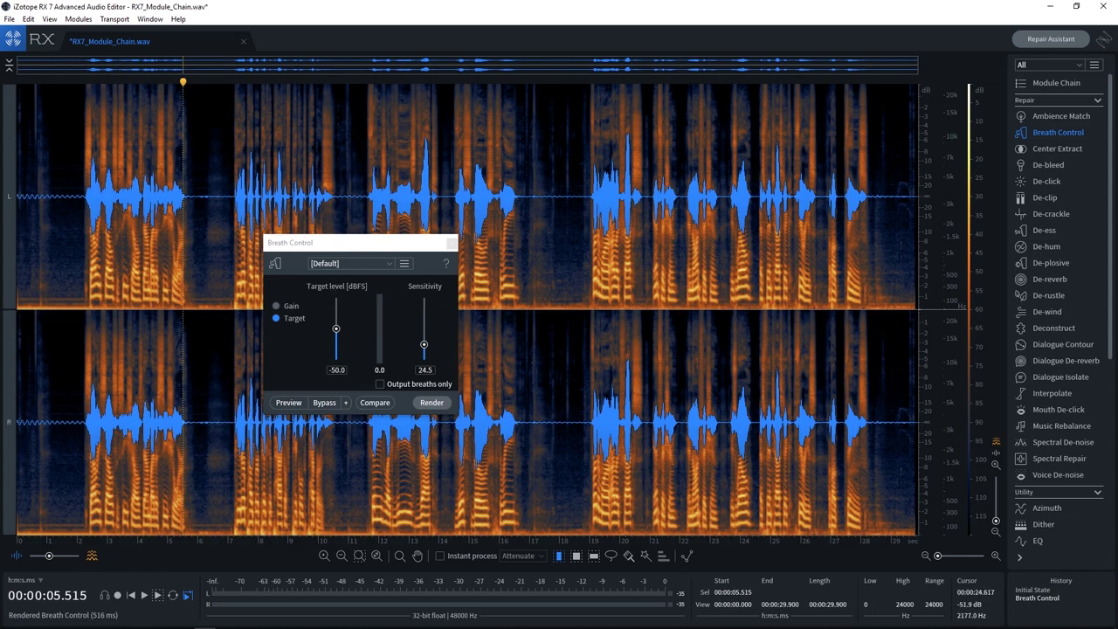
click(158, 231)
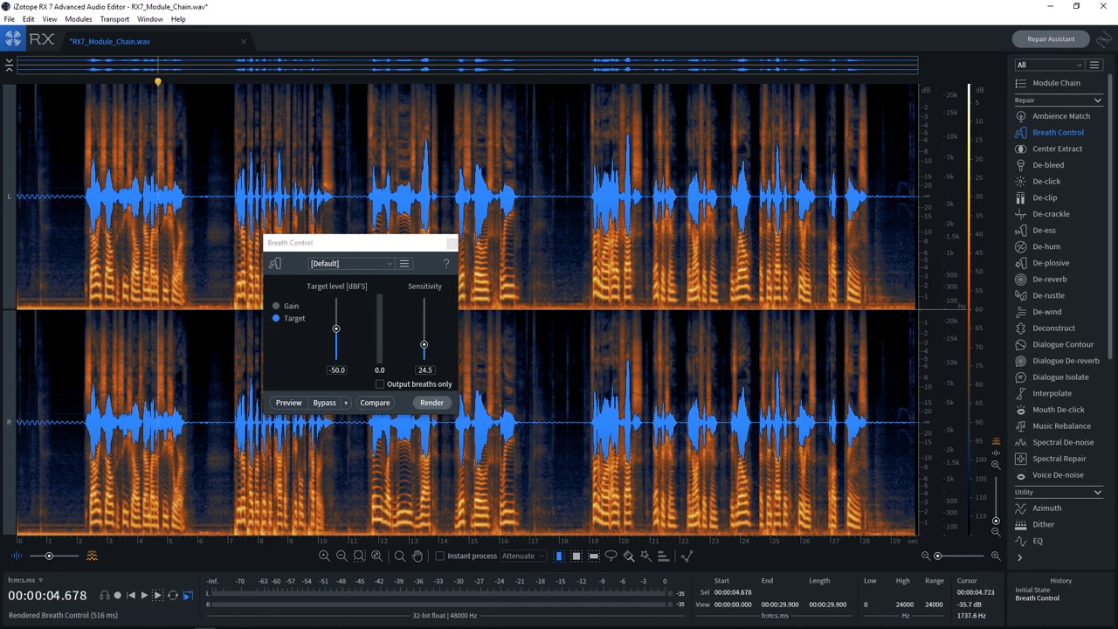
key(space)
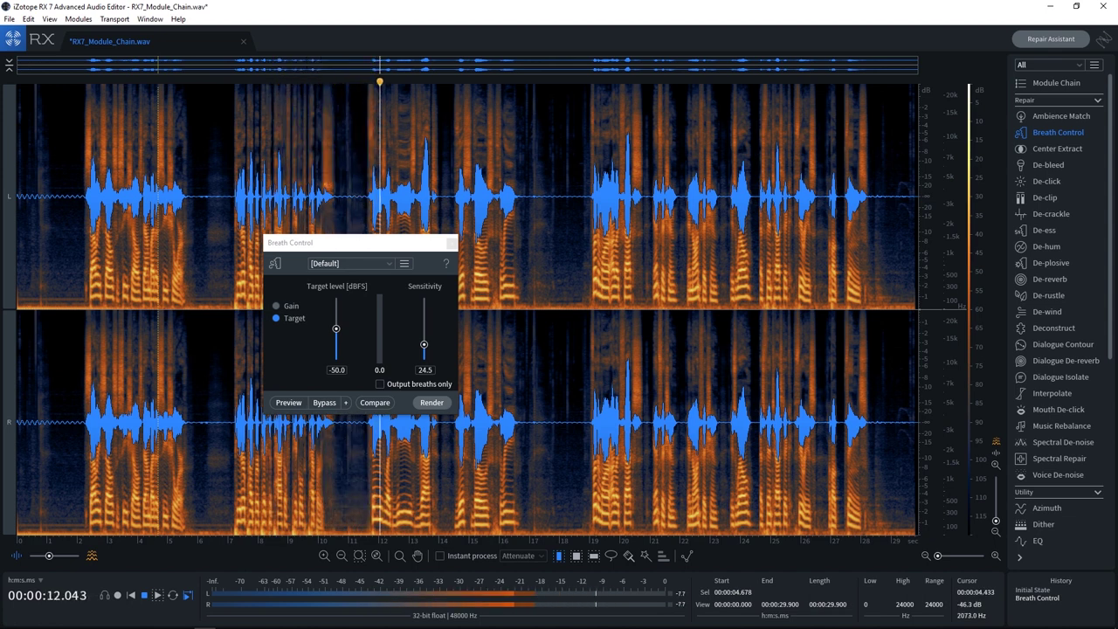
Revert the file to Initial State and play the original audio from about 13.4 s.
click(1027, 591)
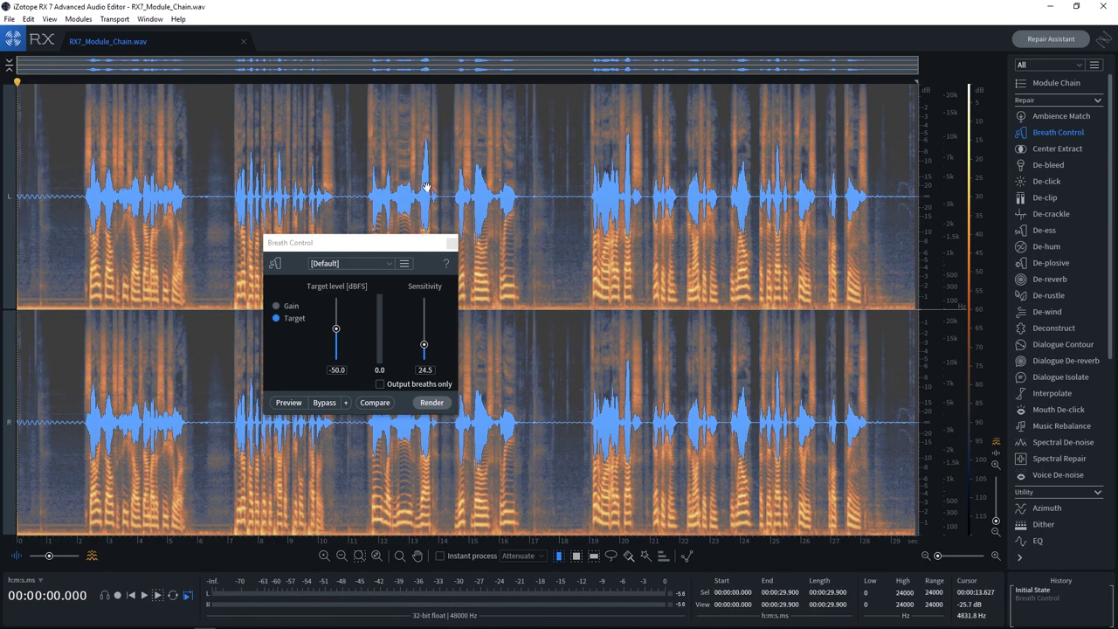
click(426, 186)
key(space)
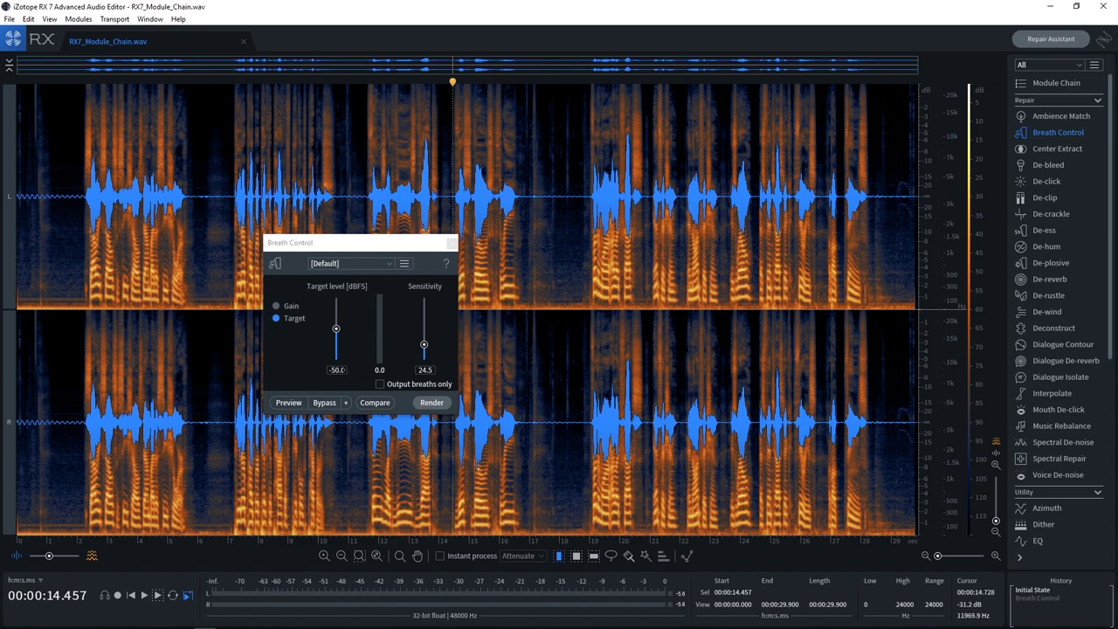
Render Breath Control at a -70.0 dBFS target and audition the processed breath near 5.6–6 s.
drag(336, 329, 335, 339)
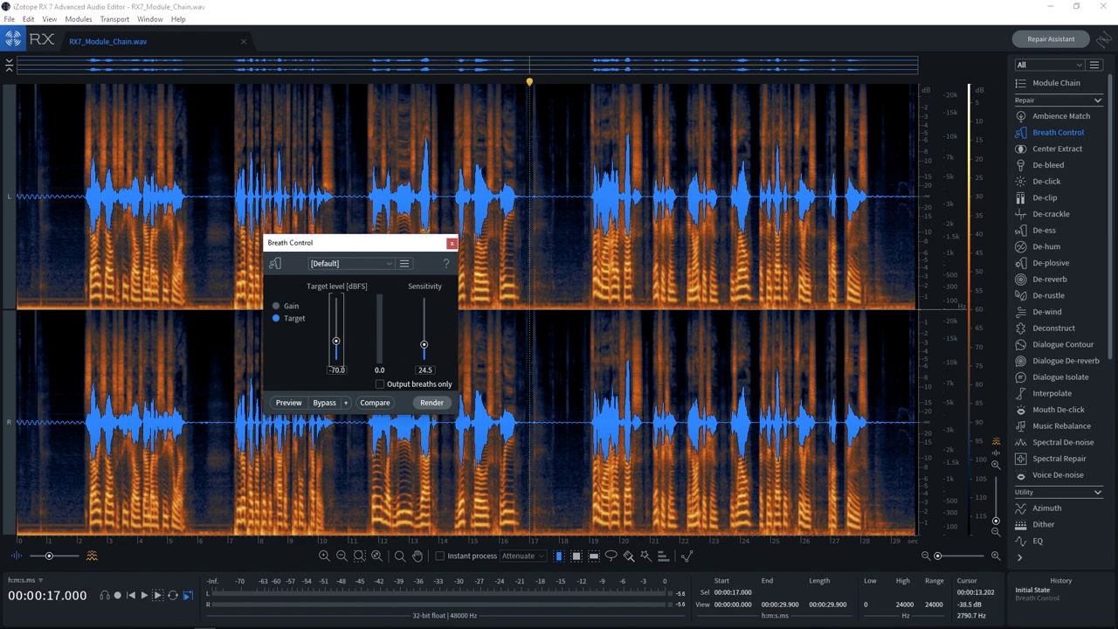
click(430, 406)
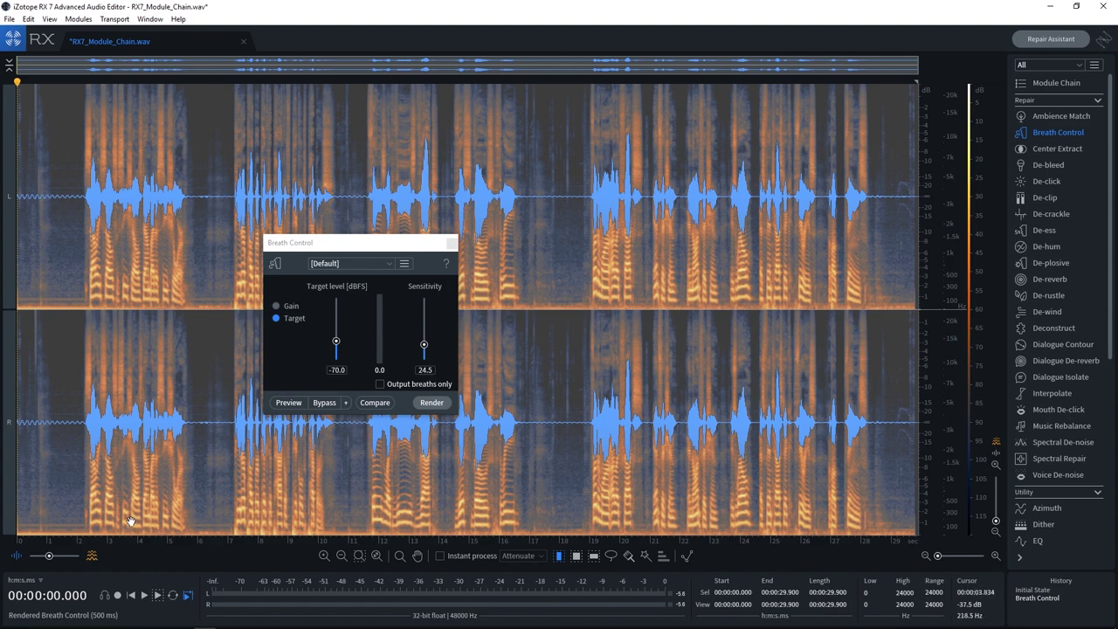
click(197, 313)
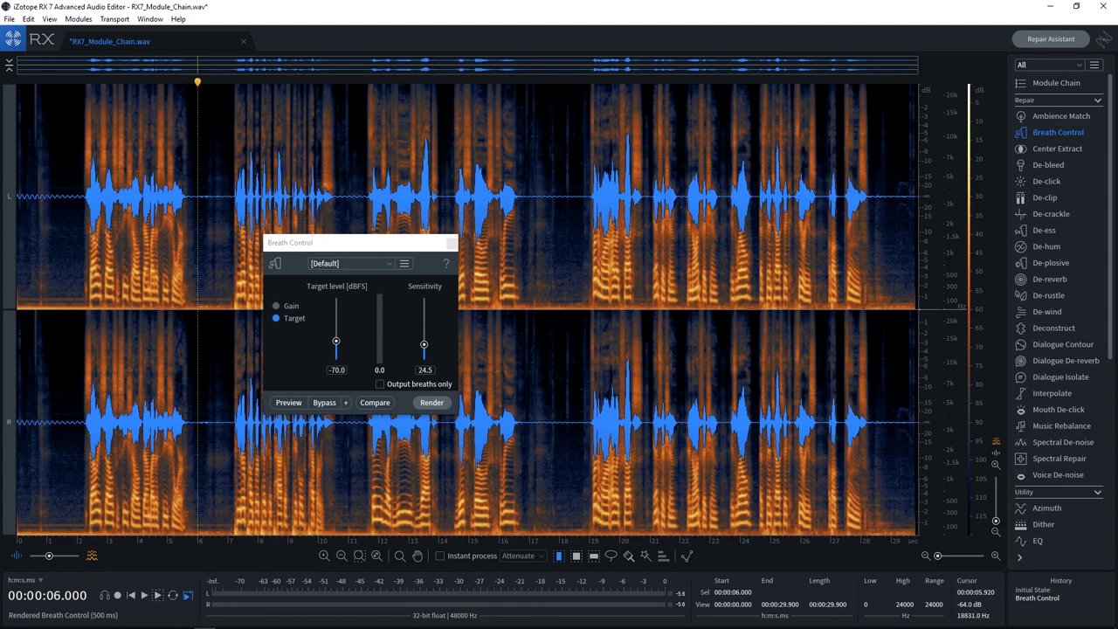
click(185, 93)
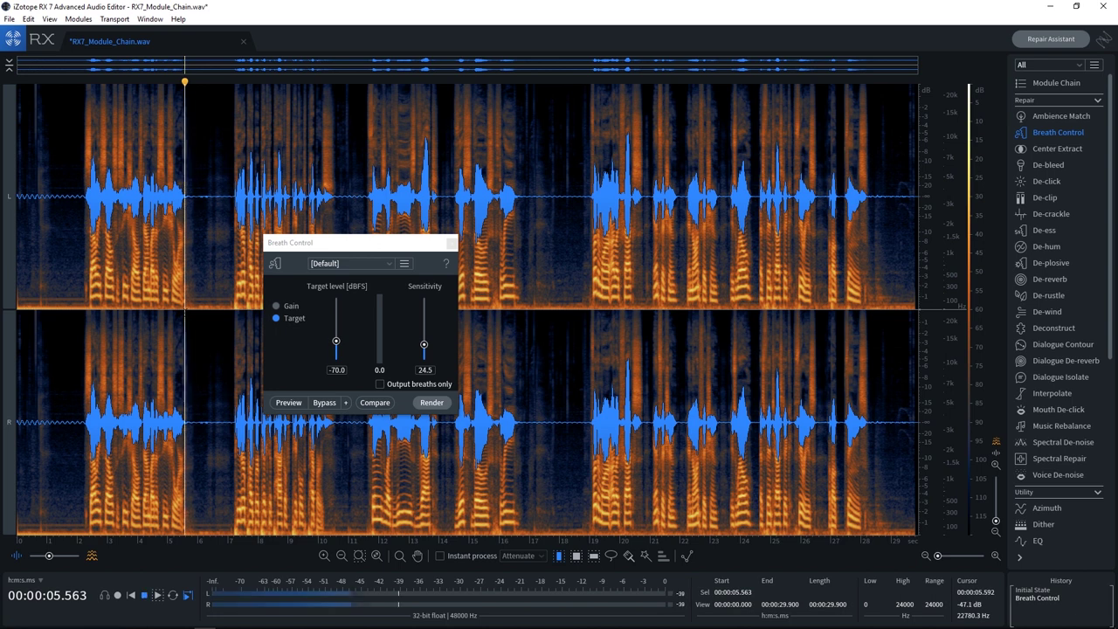
key(space)
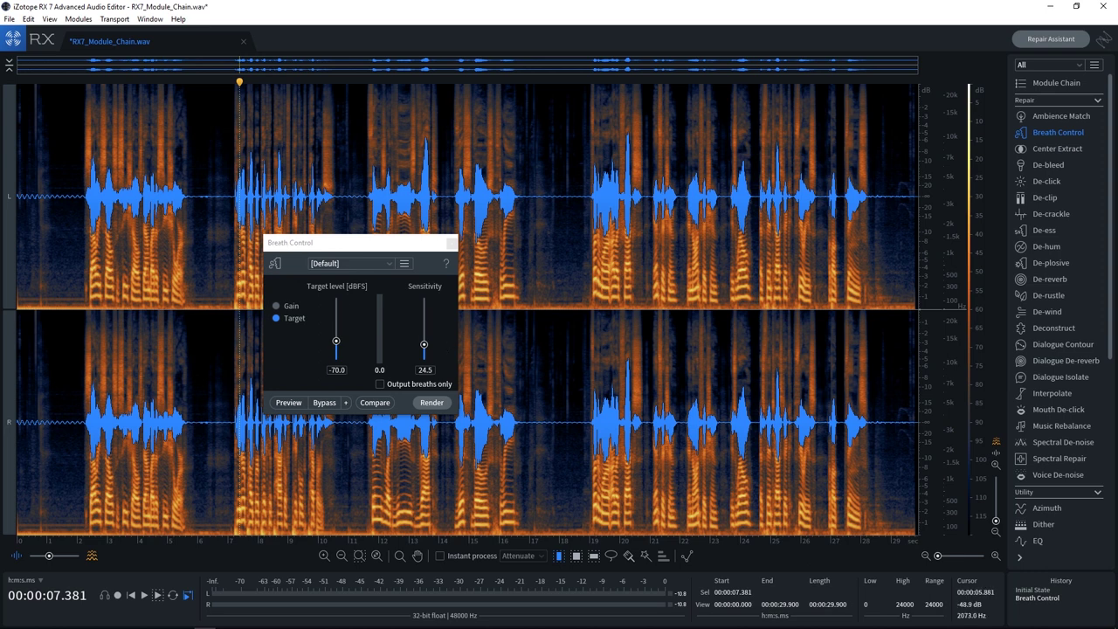
click(197, 229)
key(space)
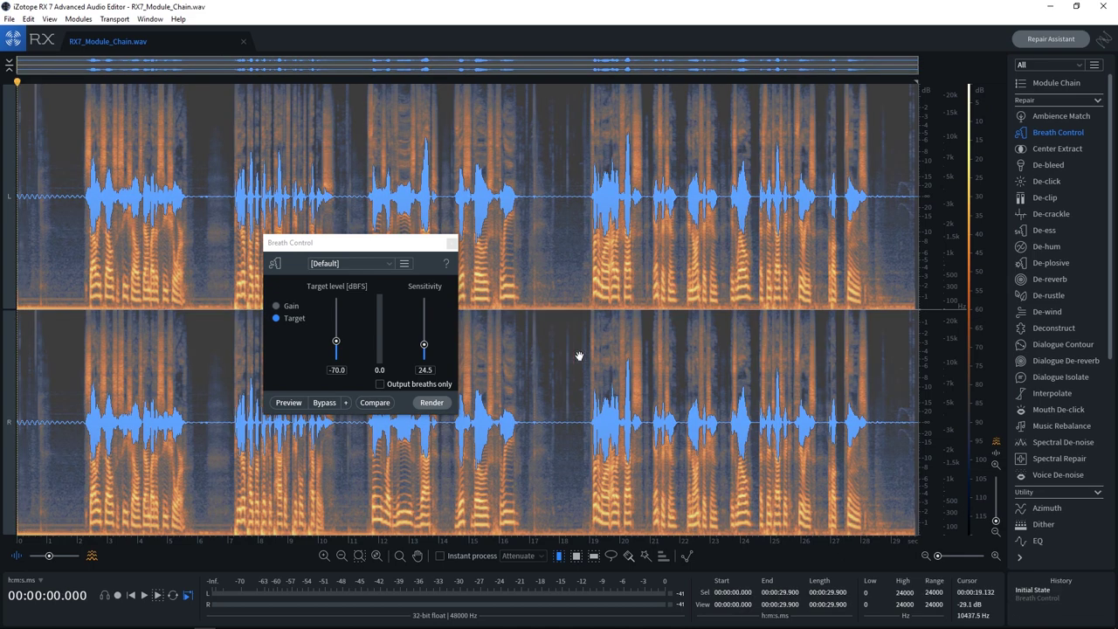
Select the speech from 5.6 to 19.2 s and raise Breath Control sensitivity to 40.6.
click(545, 349)
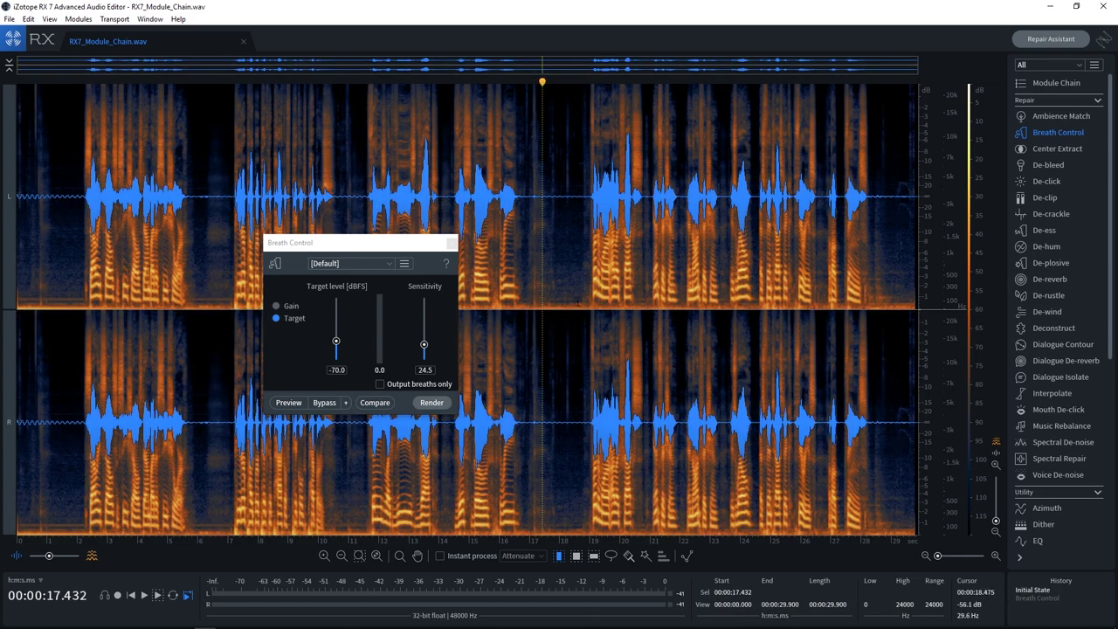
drag(594, 349, 186, 349)
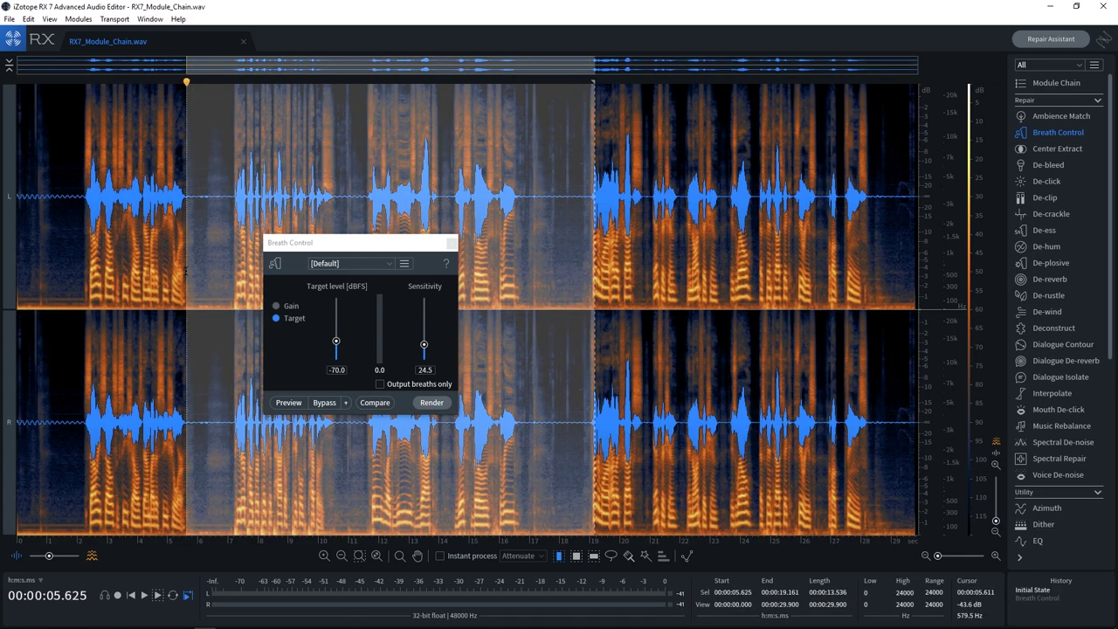
drag(424, 349, 425, 347)
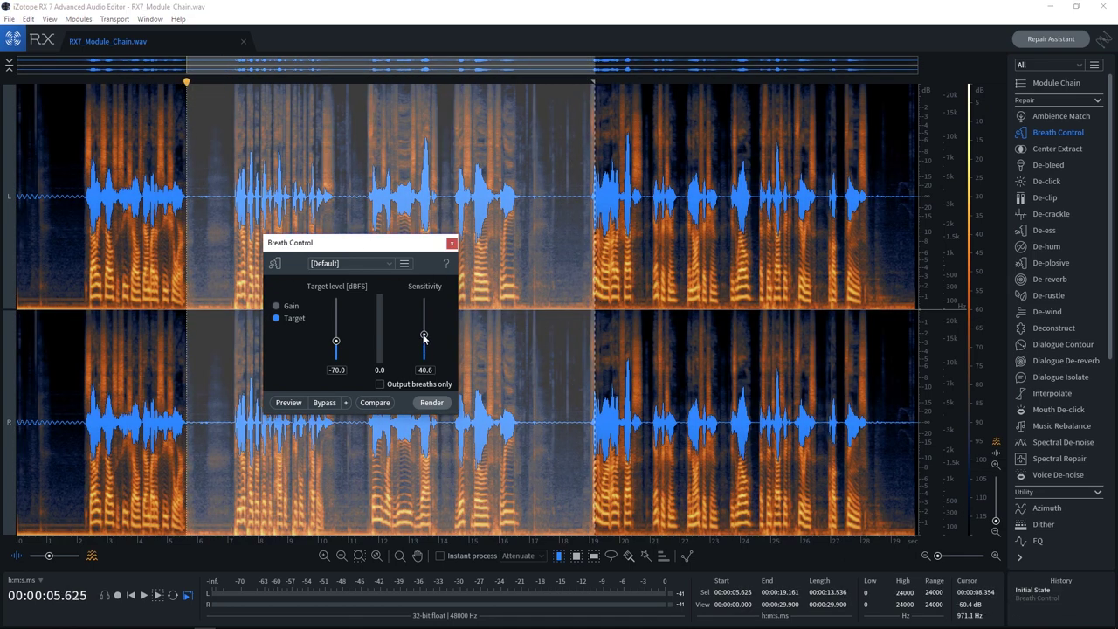
Preview and render Breath Control at -70 dBFS, then play back the result from about 4.7 s.
click(291, 404)
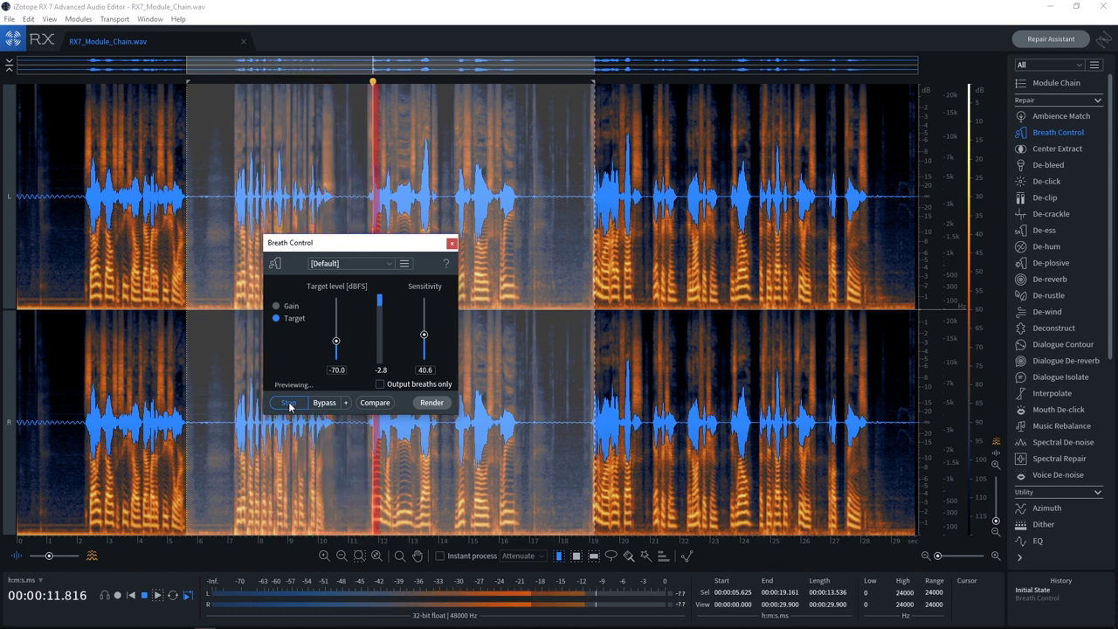
click(289, 404)
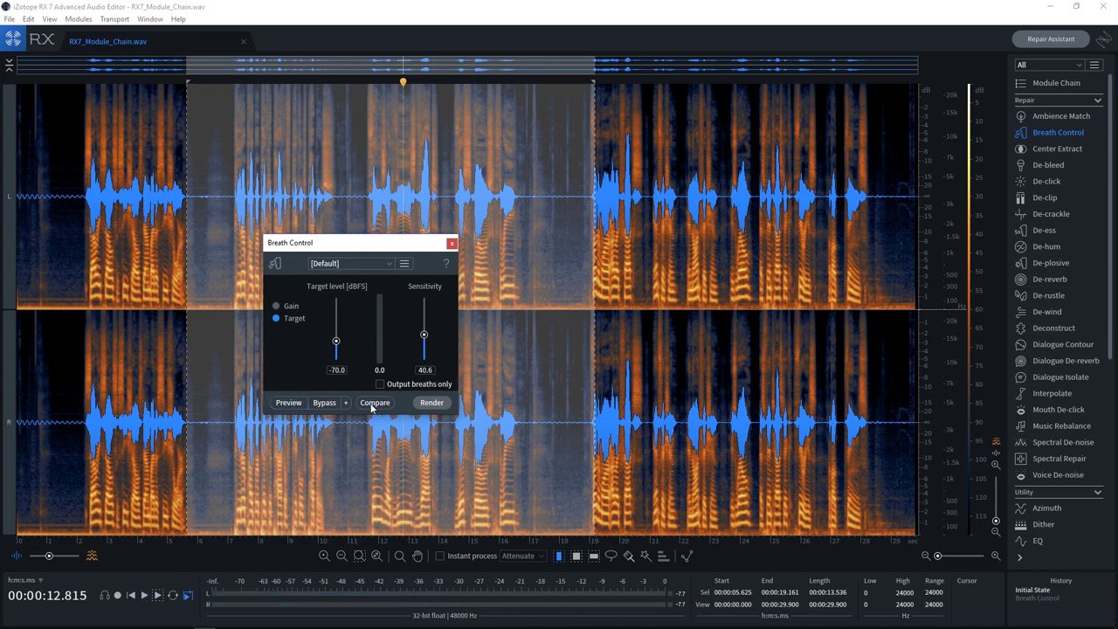
click(442, 408)
click(159, 234)
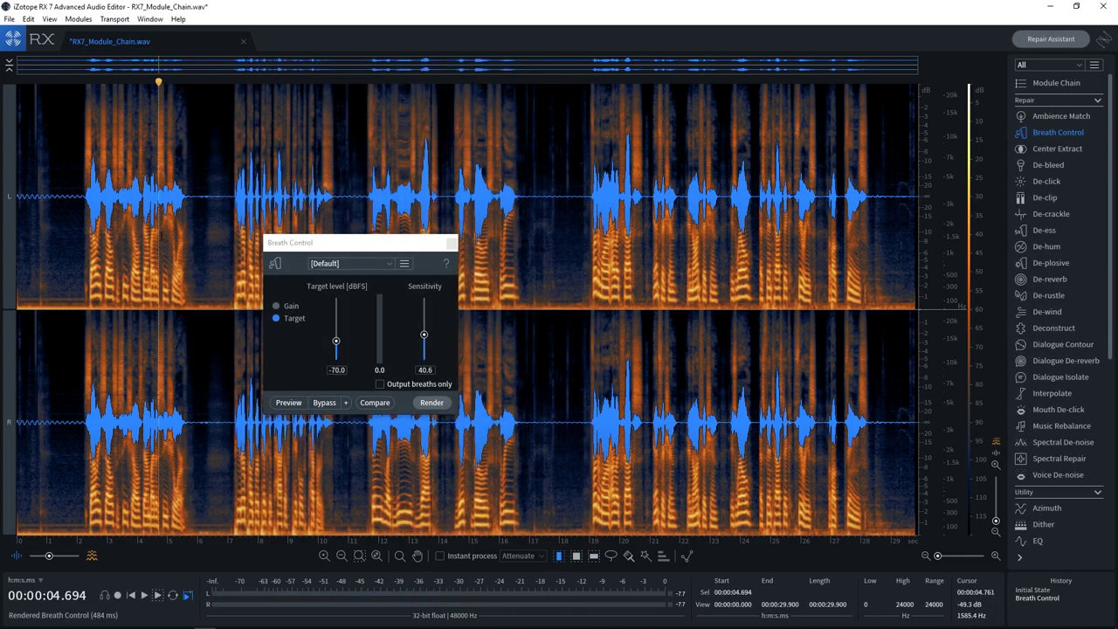
key(space)
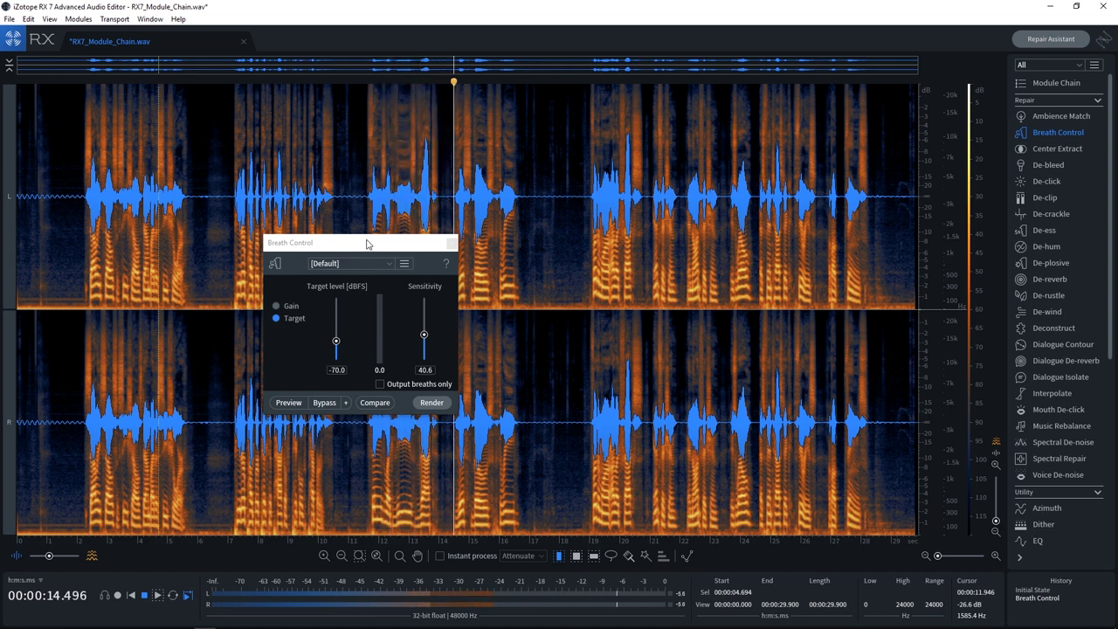
drag(438, 131, 453, 131)
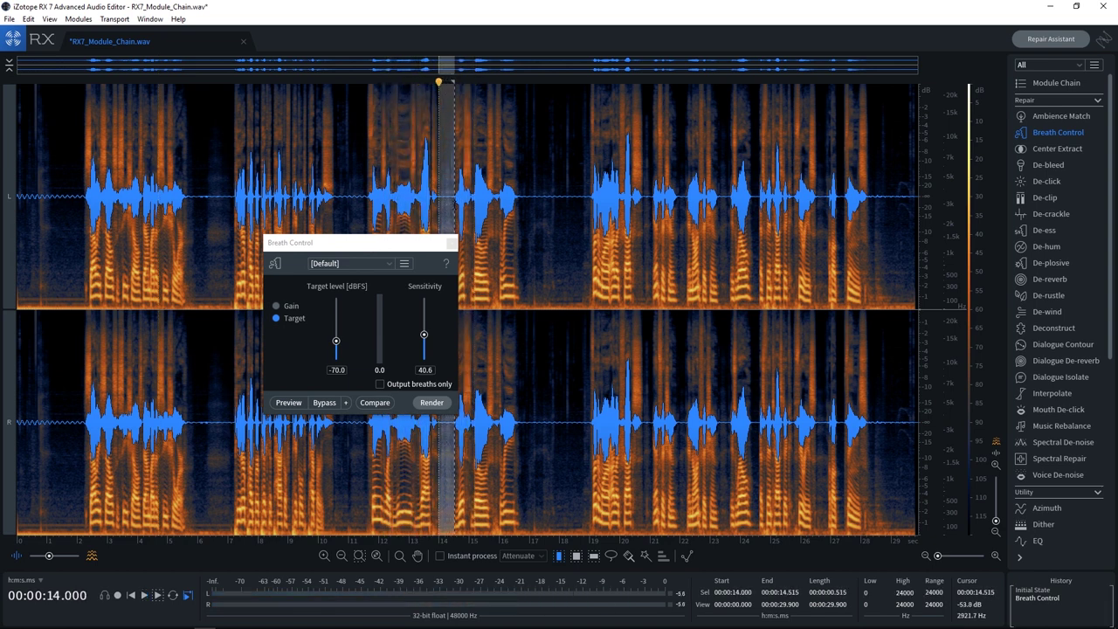
click(437, 200)
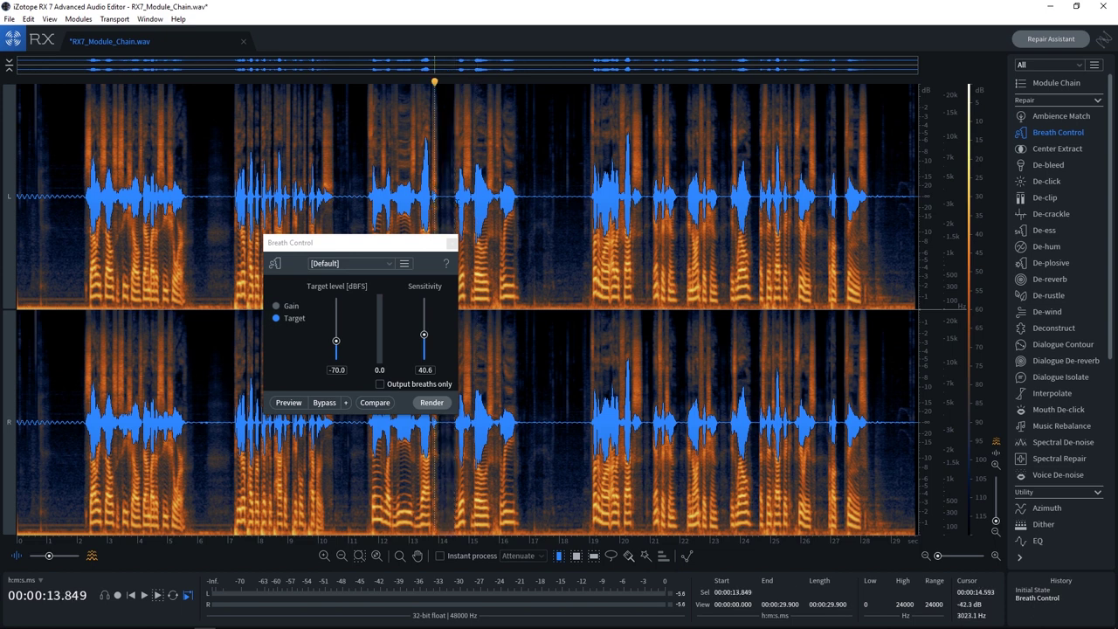
key(space)
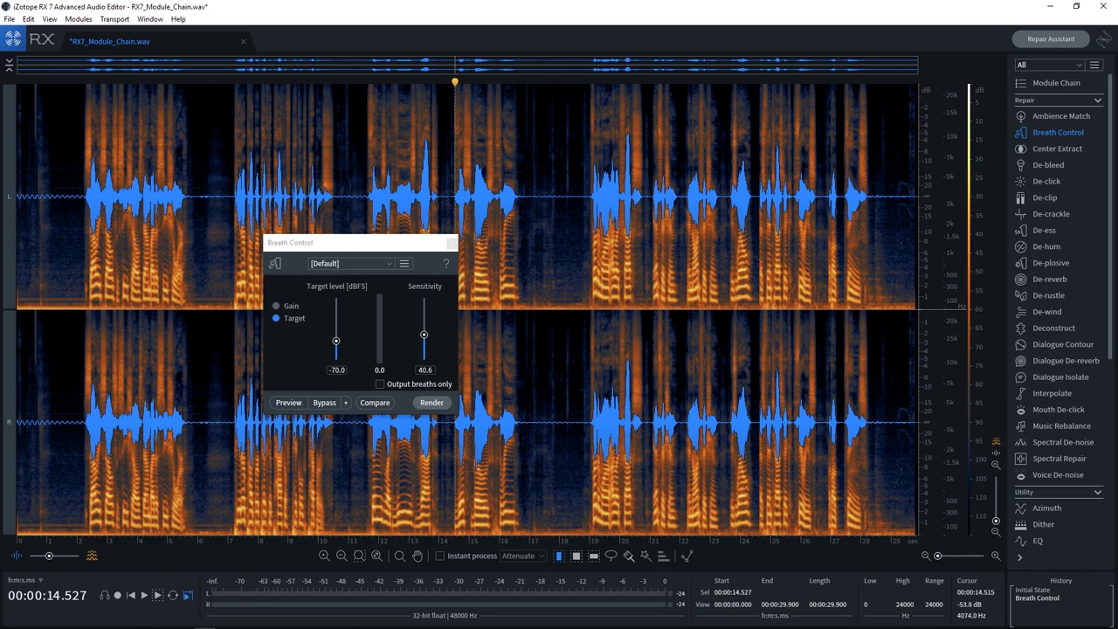
Revert the file to its Initial State and play the unprocessed breath near 13.8 s.
click(1031, 590)
click(435, 185)
key(space)
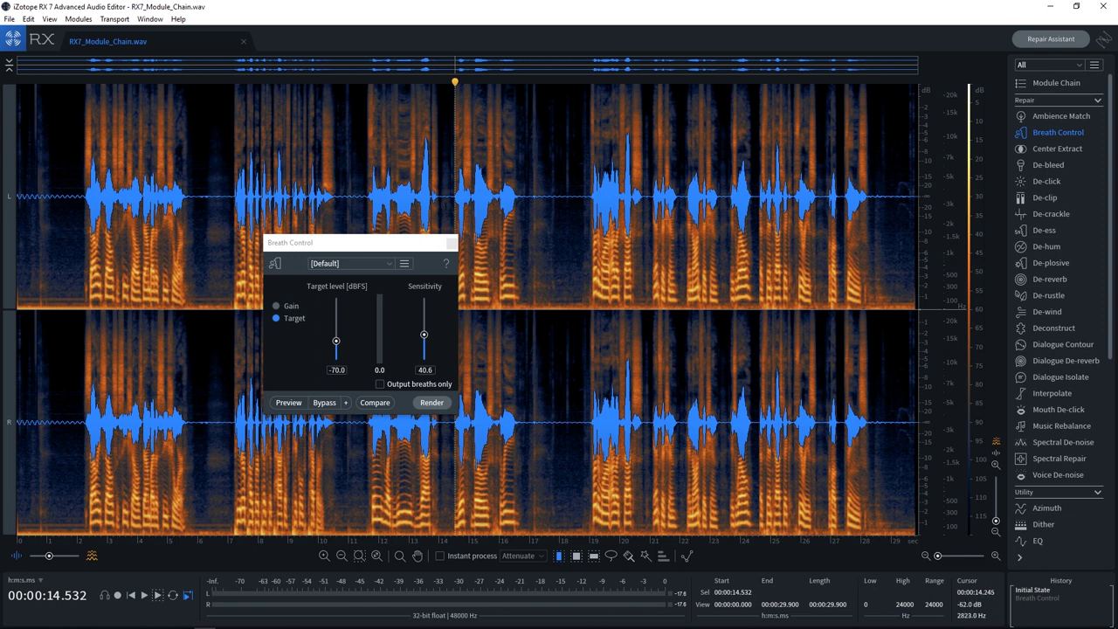
Select the breath at 13.7–14.8 s with Breath Control sensitivity raised to 59.4.
drag(439, 472, 453, 472)
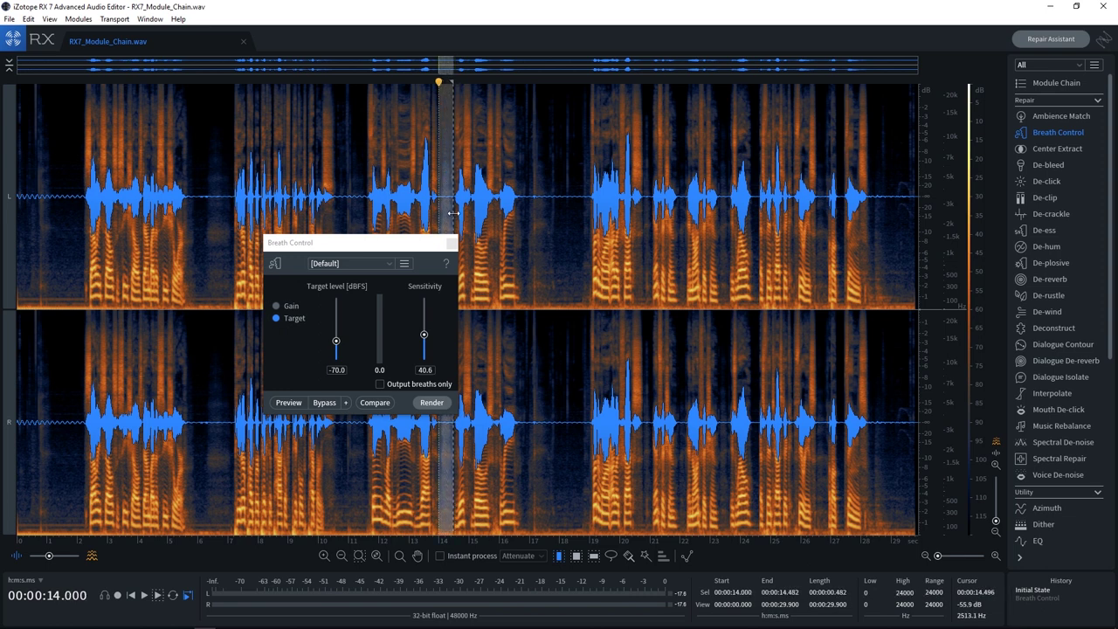
drag(423, 338, 424, 323)
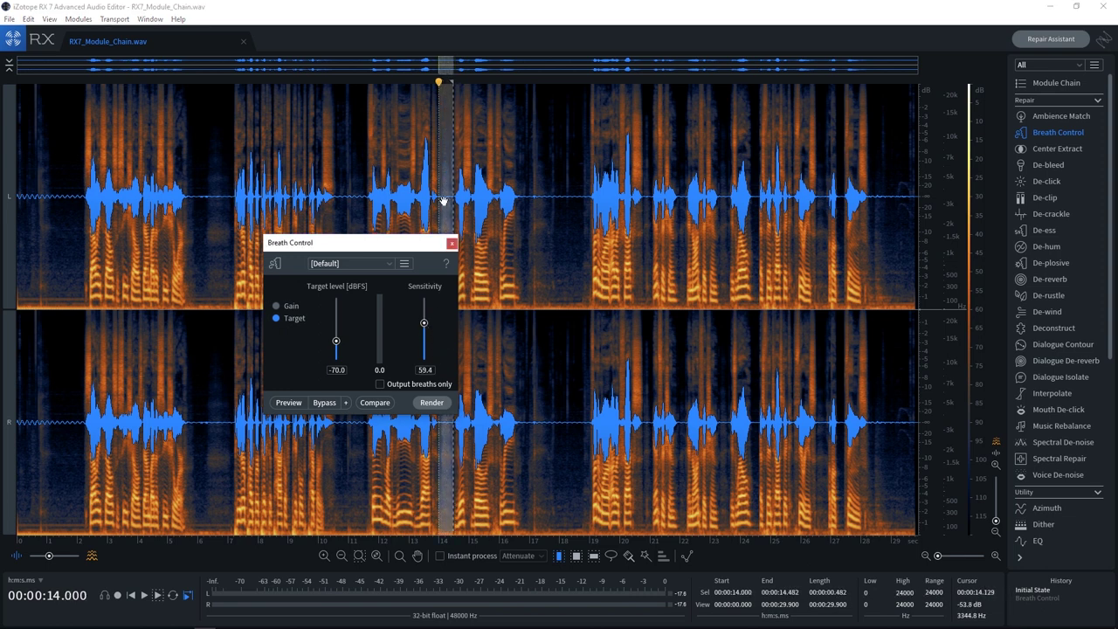
drag(430, 428, 461, 421)
Preview and render Breath Control on that breath, then select 9.85–11.82 s.
click(292, 405)
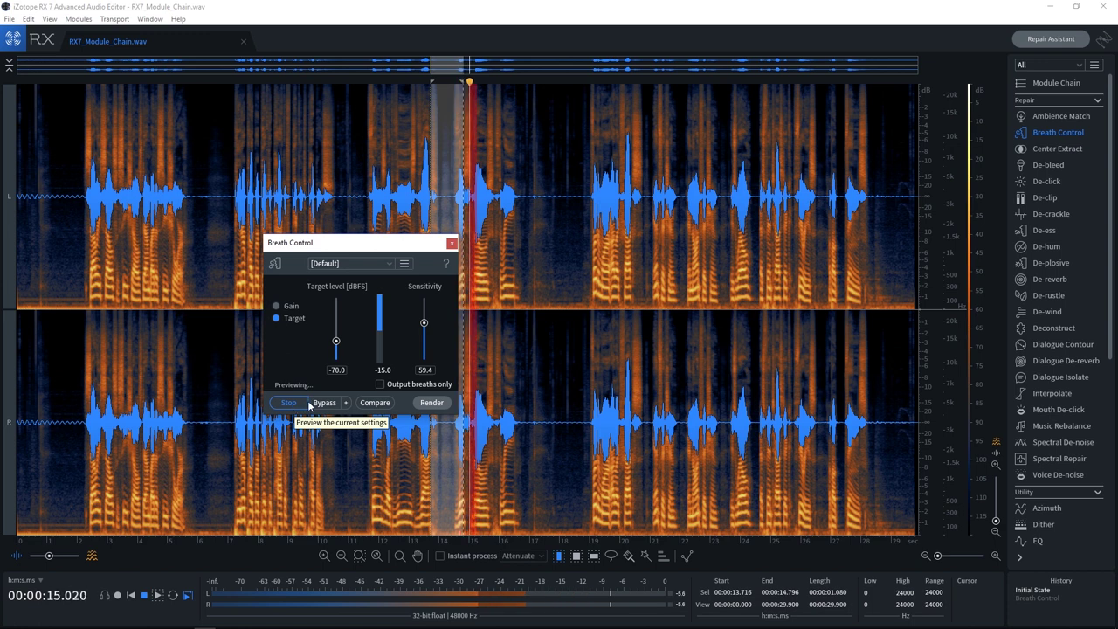
click(294, 407)
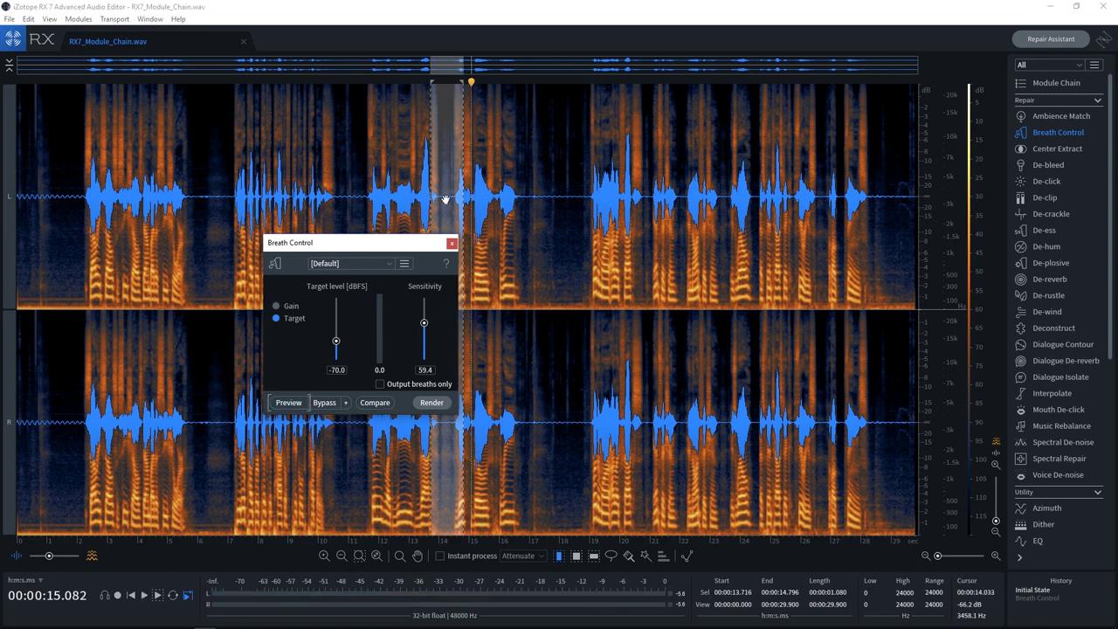
click(424, 404)
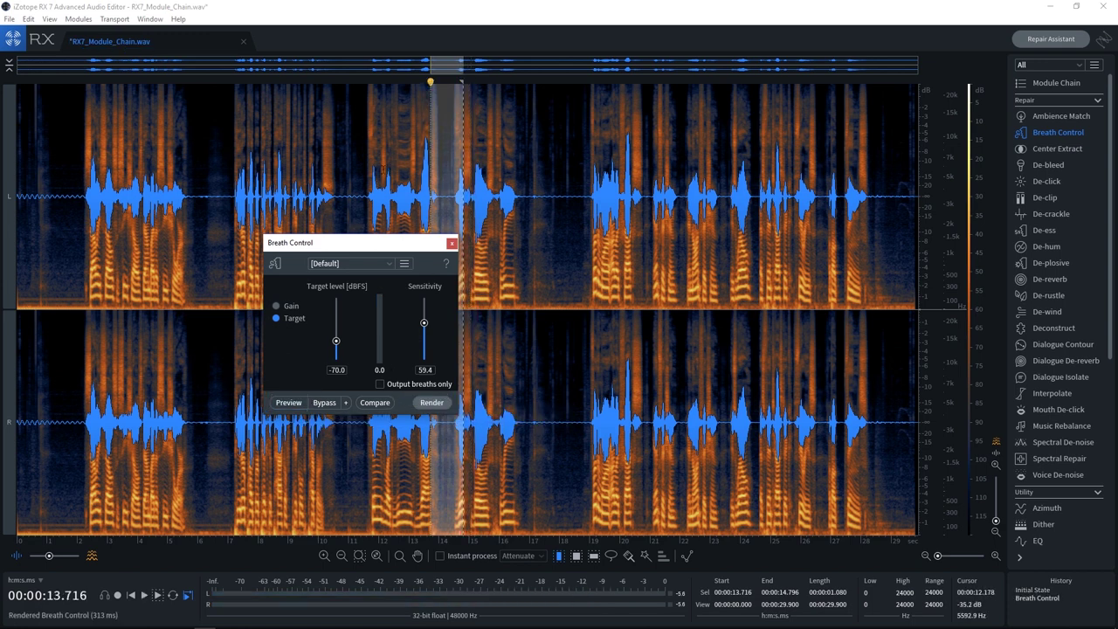
click(378, 437)
drag(317, 203, 375, 203)
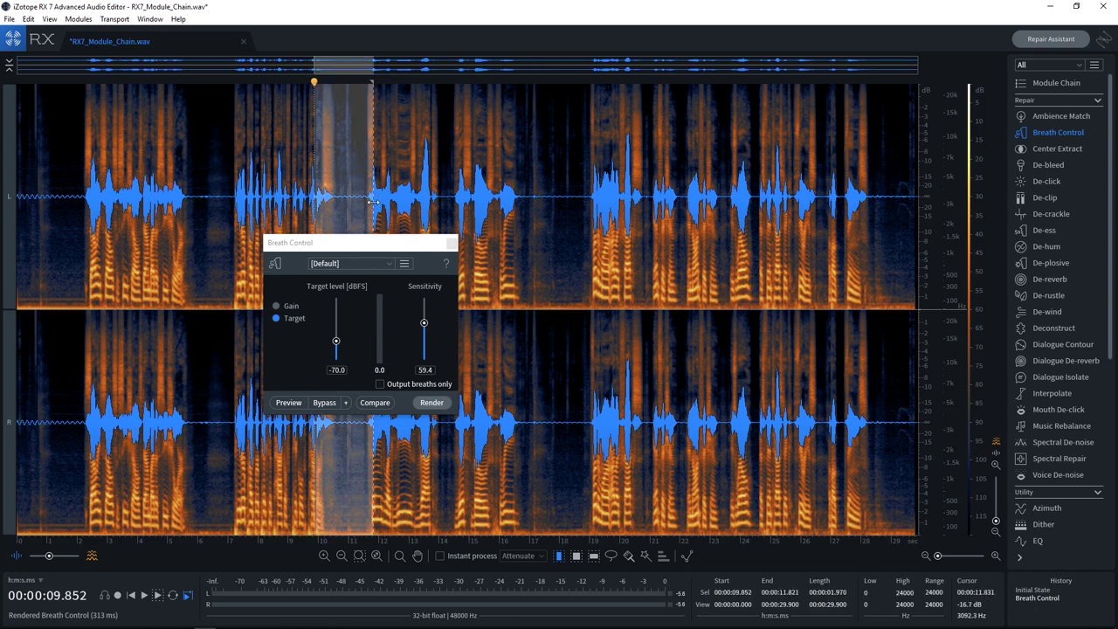